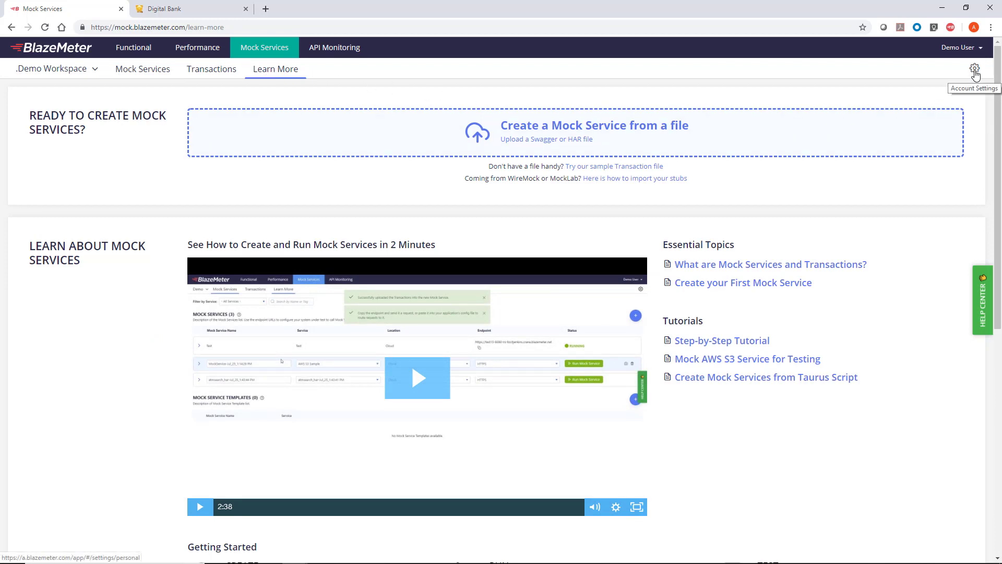
View the private locations configured in the demo workspace's settings
click(973, 69)
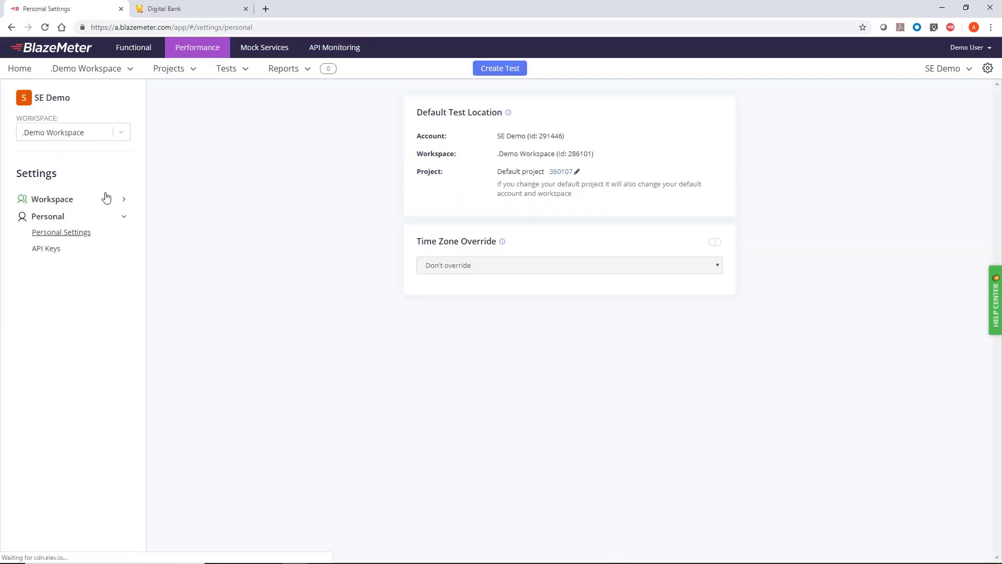
click(124, 200)
click(58, 333)
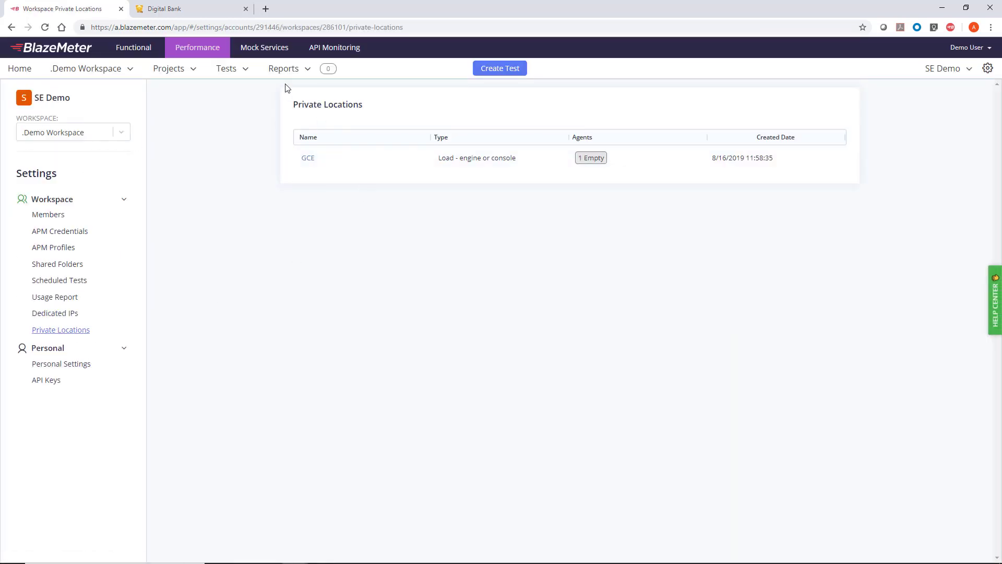
Filter the Mock Services transactions by the Facebook Login Sample service
click(269, 56)
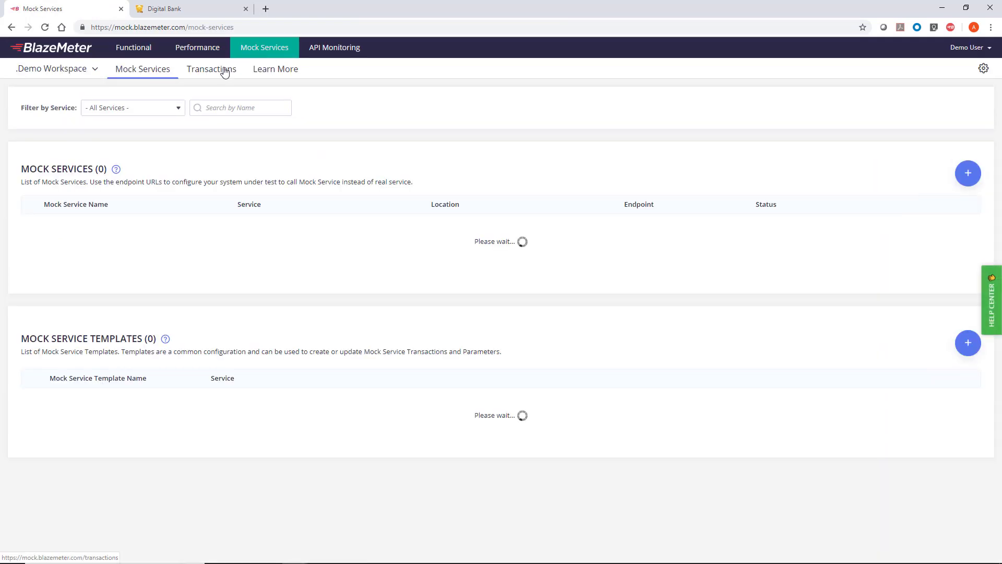
click(225, 71)
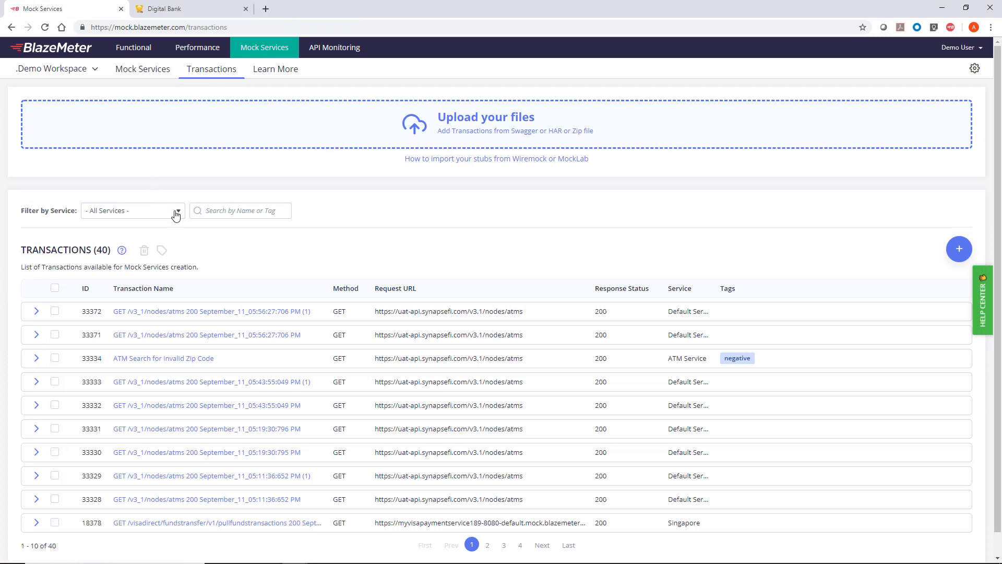
click(177, 214)
click(164, 352)
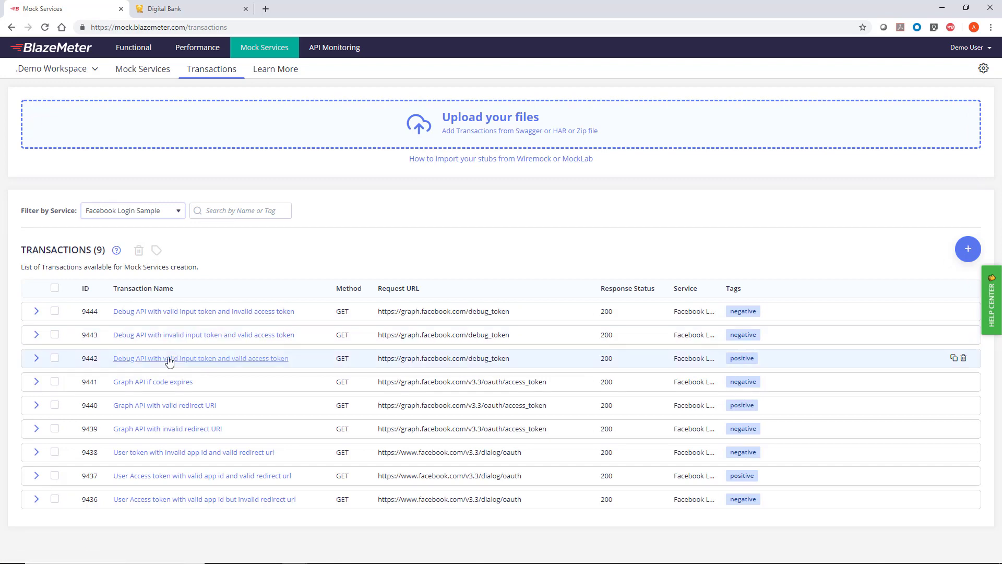
Examine the request matcher's query parameters for the "Graph API with invalid redirect URI" transaction
click(37, 429)
scroll(40, 430, down, 4)
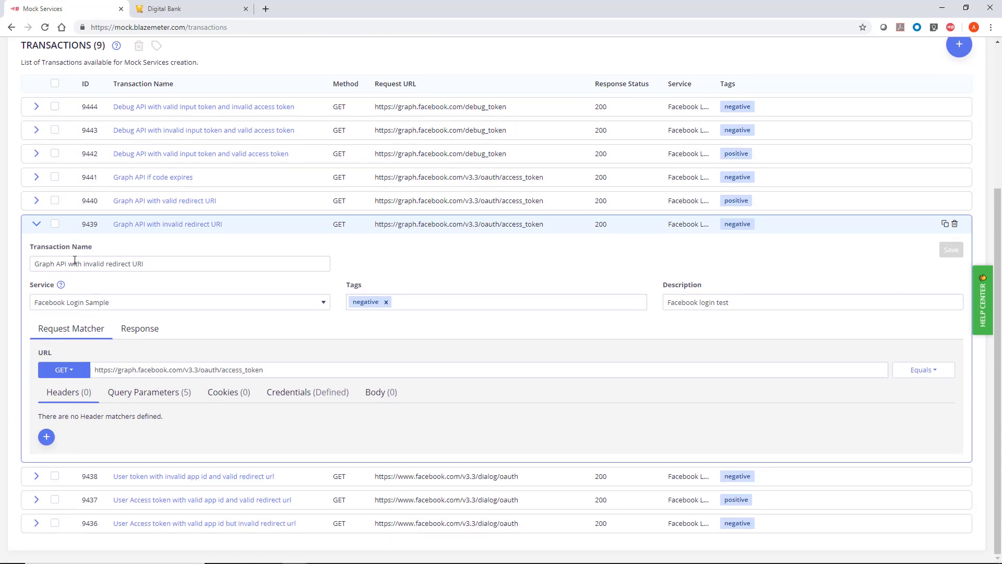
click(188, 391)
scroll(151, 360, down, 3)
scroll(152, 357, down, 1)
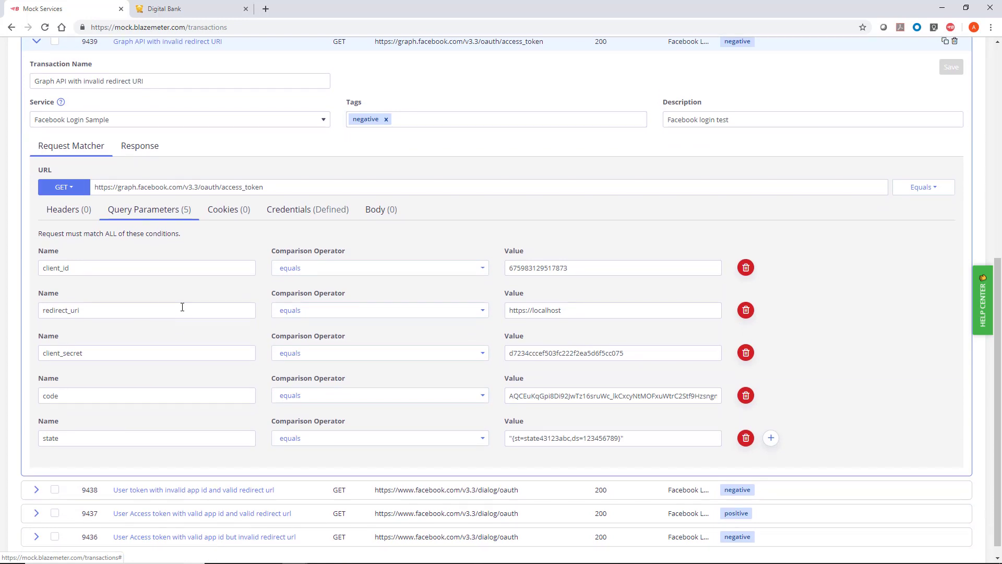
scroll(182, 306, up, 2)
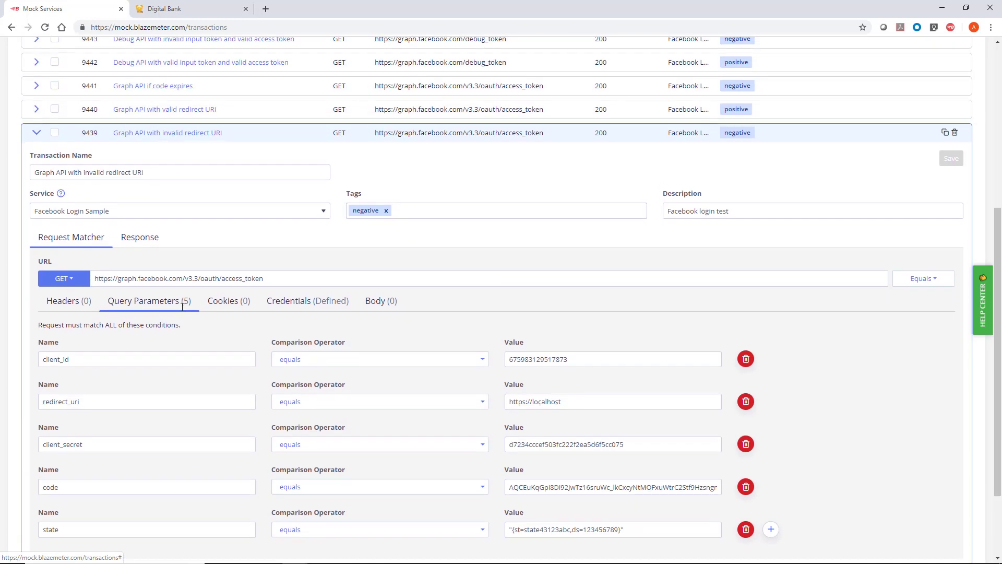
scroll(146, 238, down, 2)
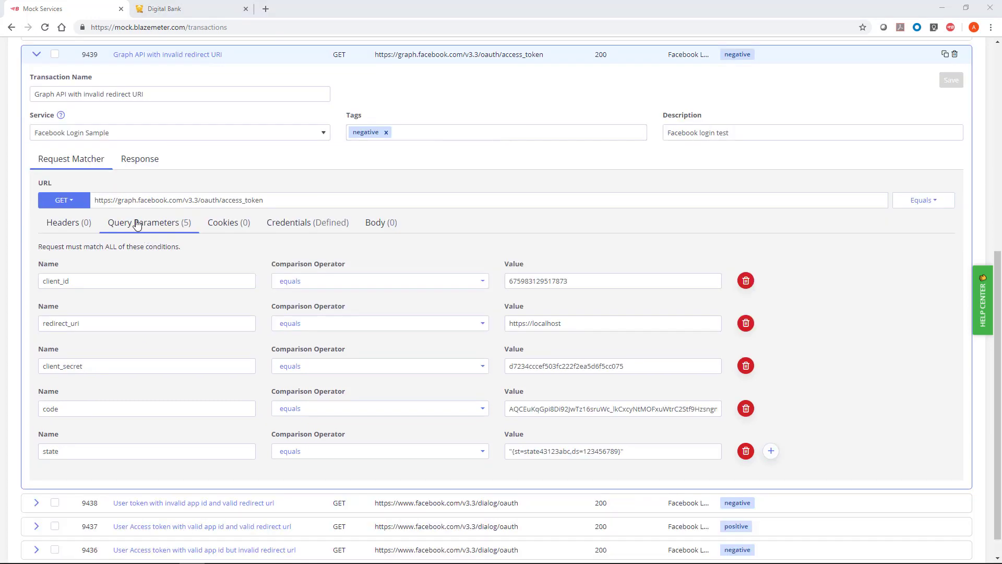
key(F5)
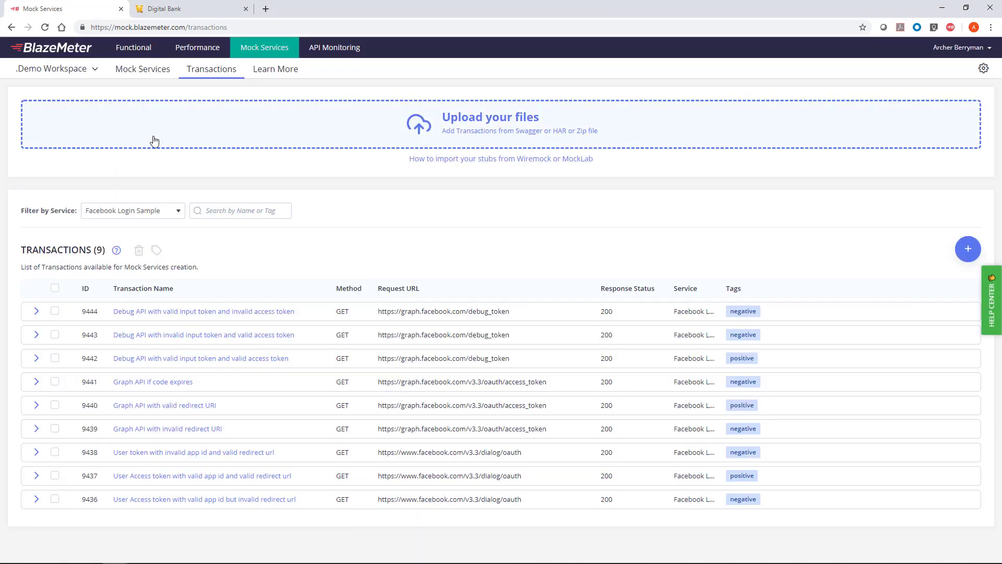
Switch to the Digital Bank site and enter zip code 94203 in its ATM location search
click(197, 11)
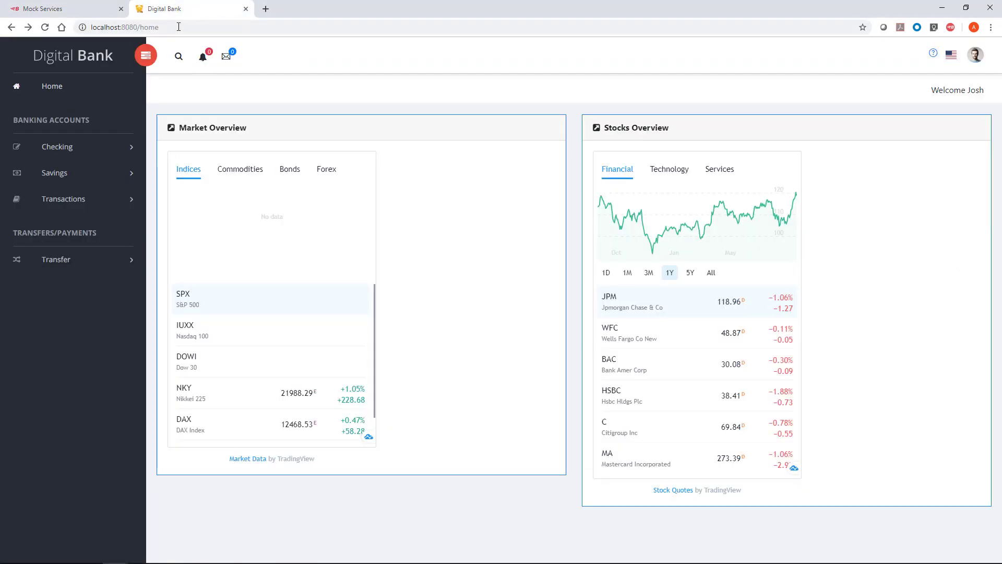
click(177, 58)
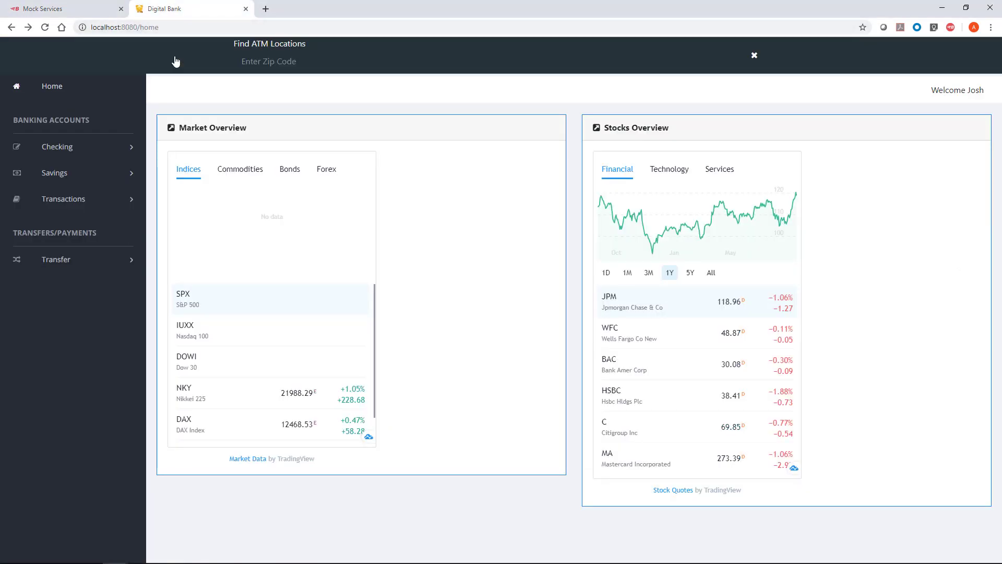
click(262, 63)
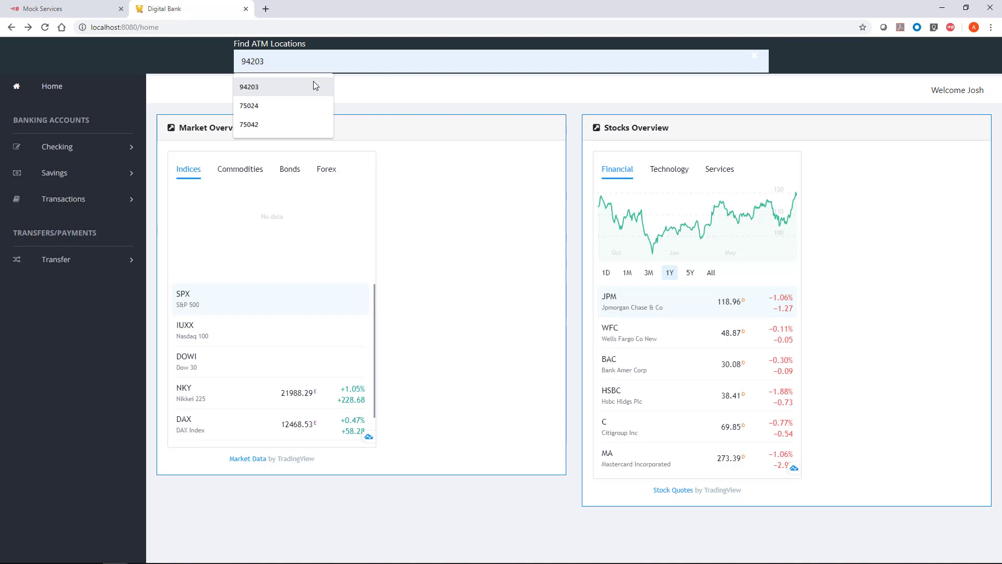
text(94203)
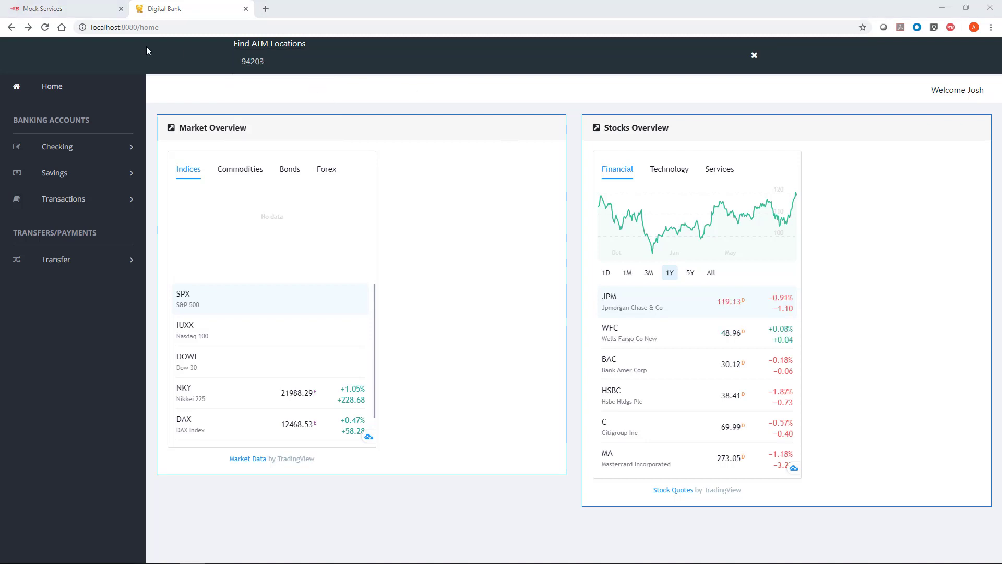
Switch back to BlazeMeter and import the transactions from atmsearch.har into ATM Service
click(71, 10)
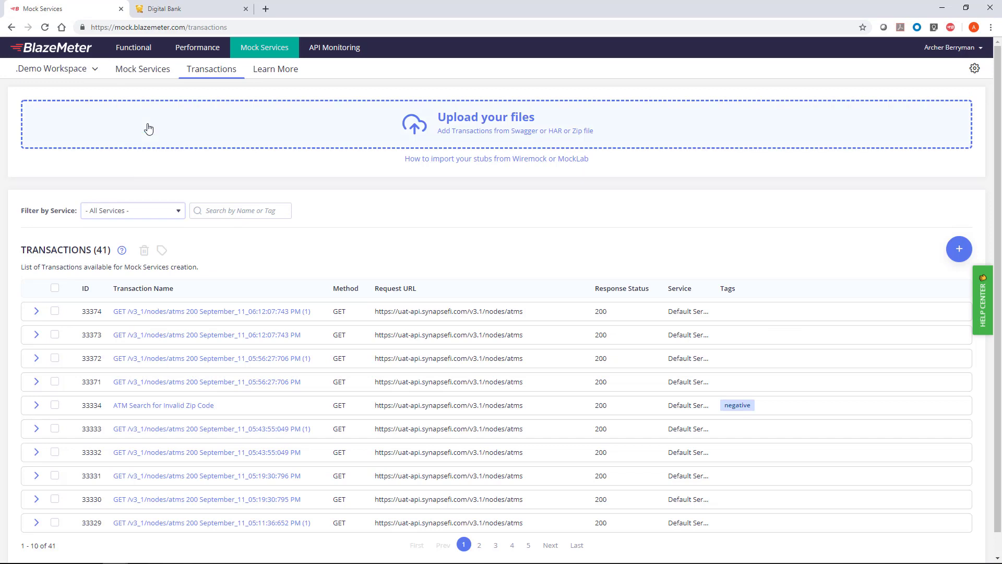
click(64, 553)
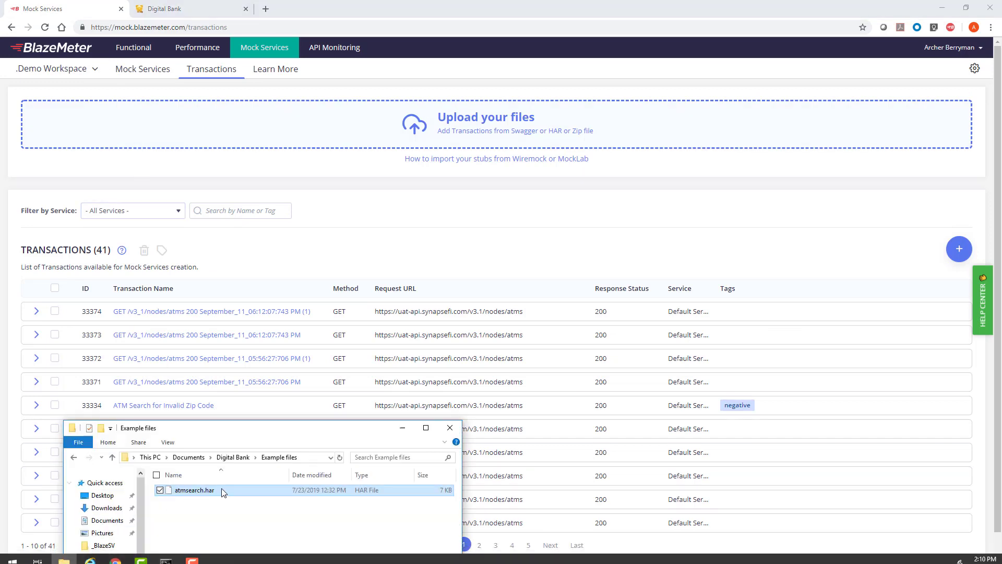
drag(249, 487, 455, 134)
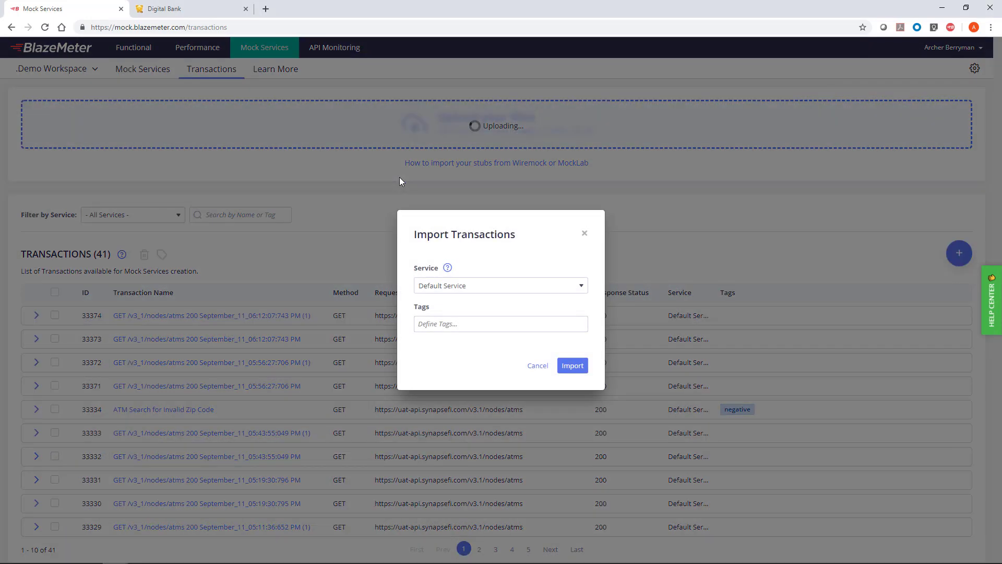
click(585, 289)
click(457, 332)
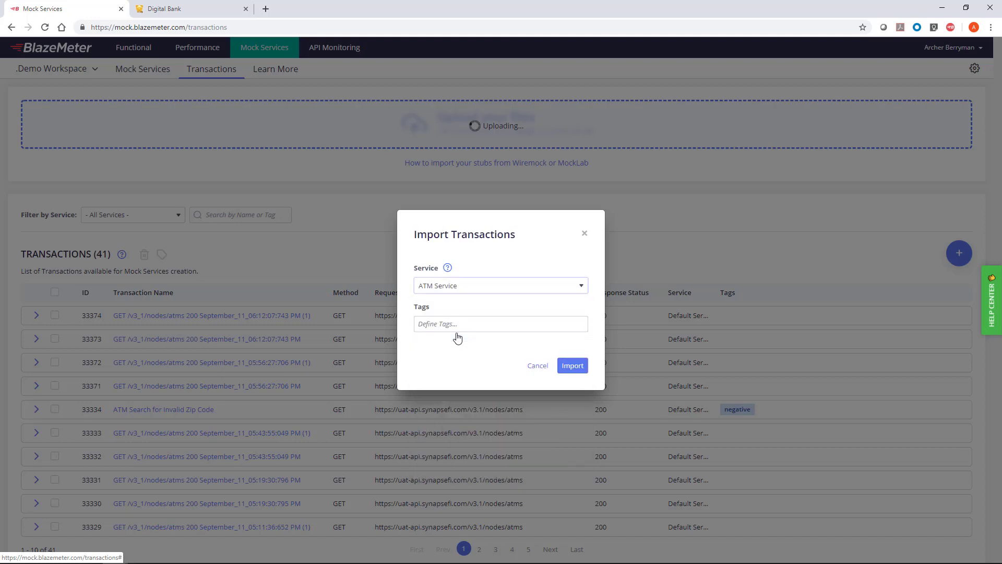
click(573, 367)
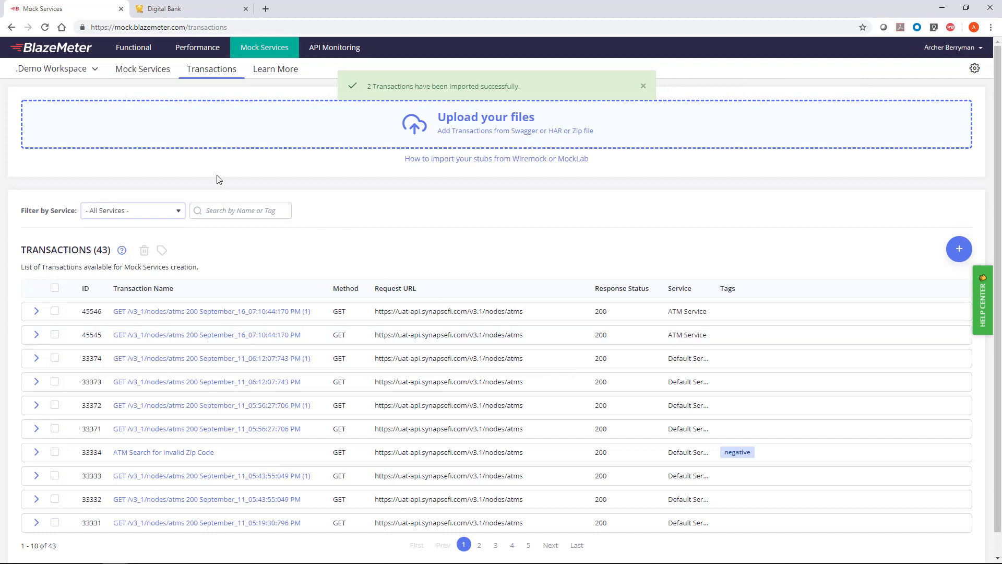
Create a mock service named ATM Search for ATM Service, keeping Cloud as its location
click(141, 72)
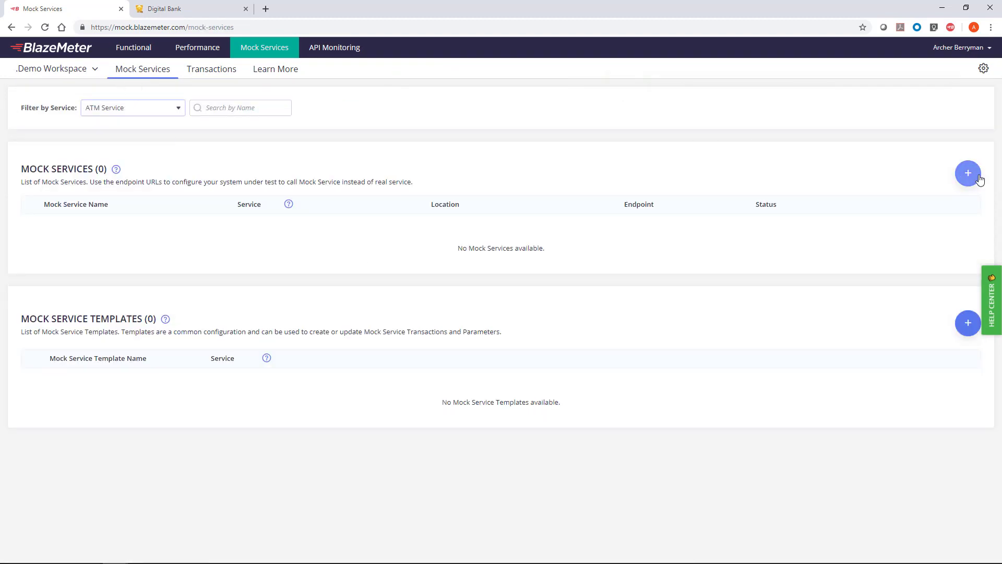
click(968, 173)
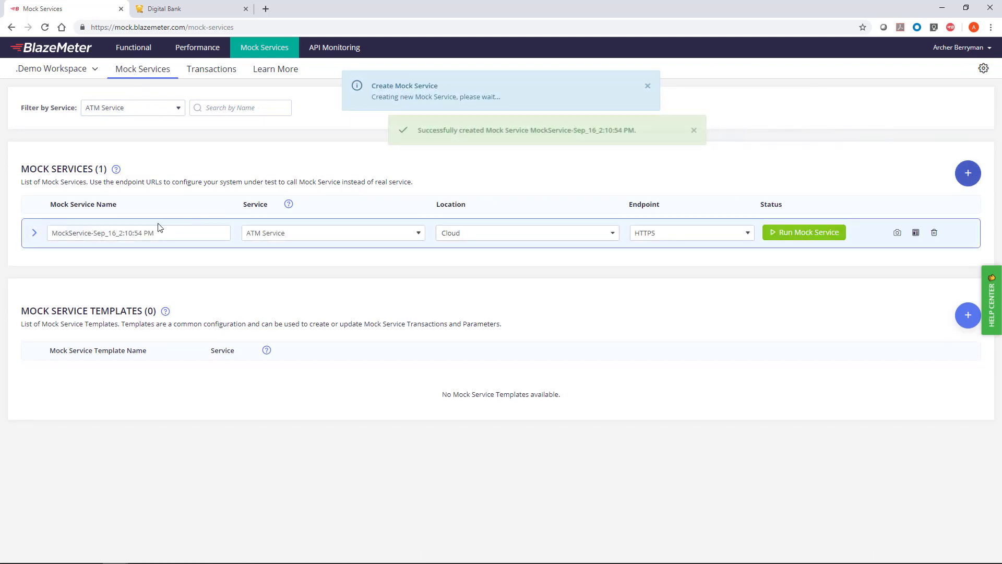
triple_click(123, 231)
text(ATM Search)
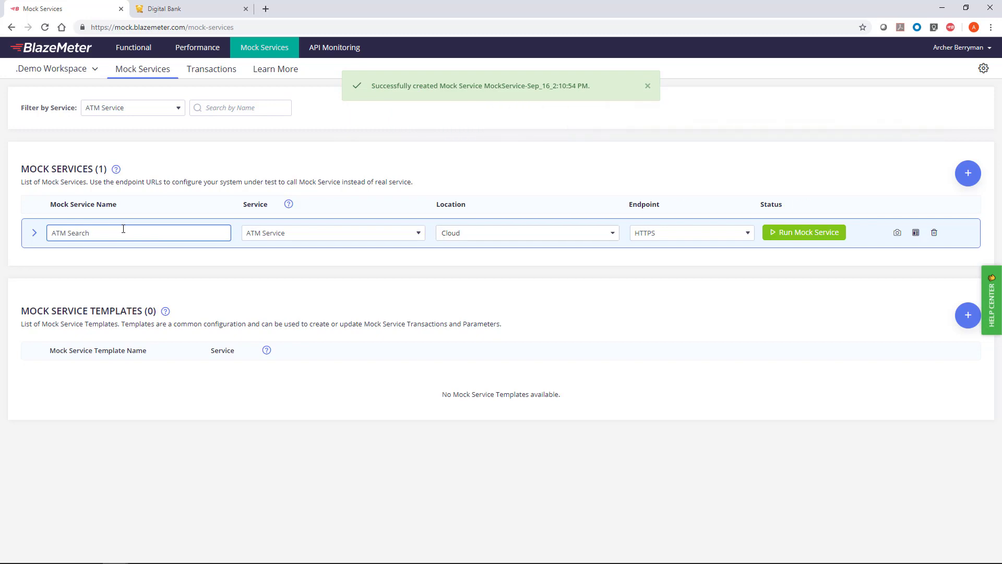
click(398, 236)
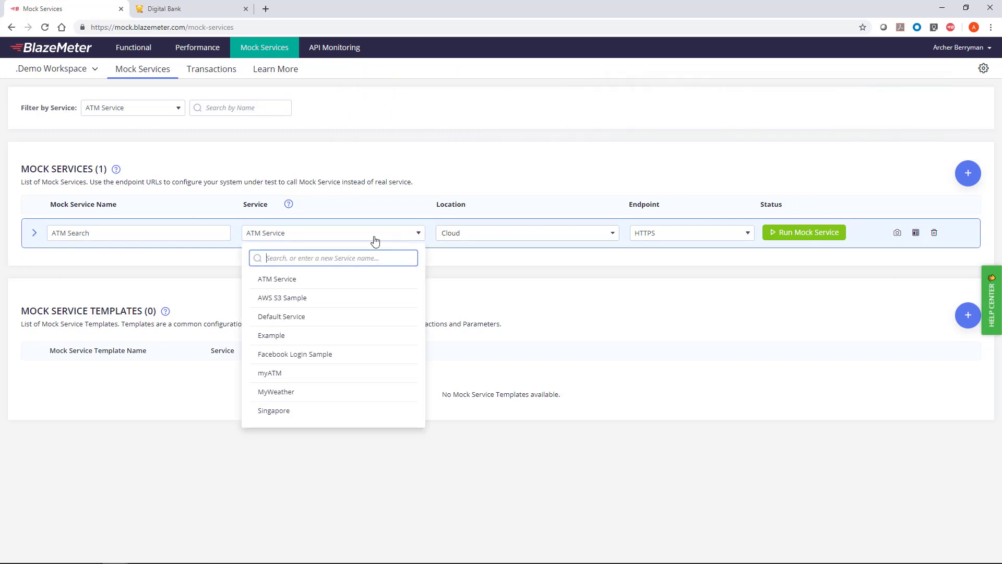
click(280, 281)
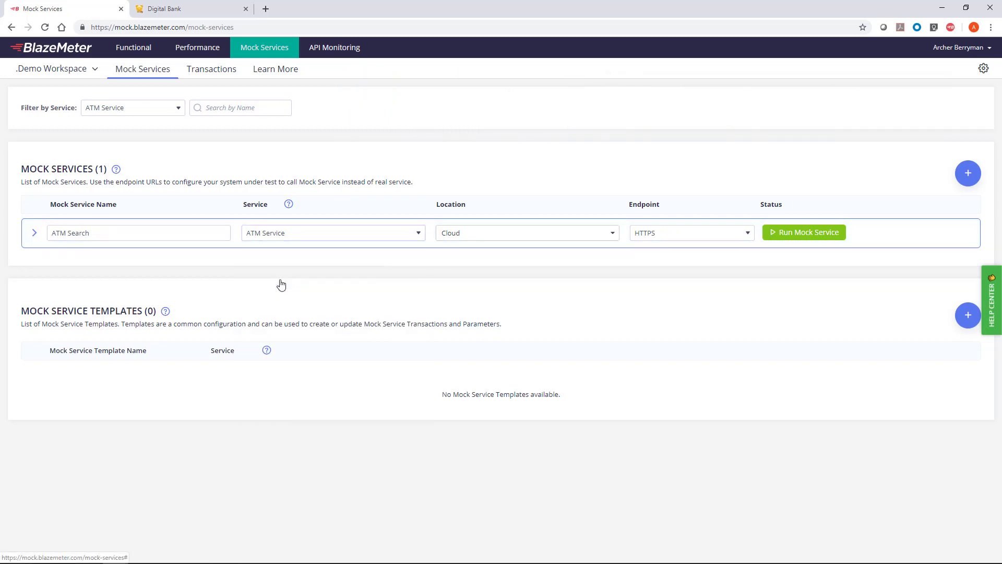
click(607, 233)
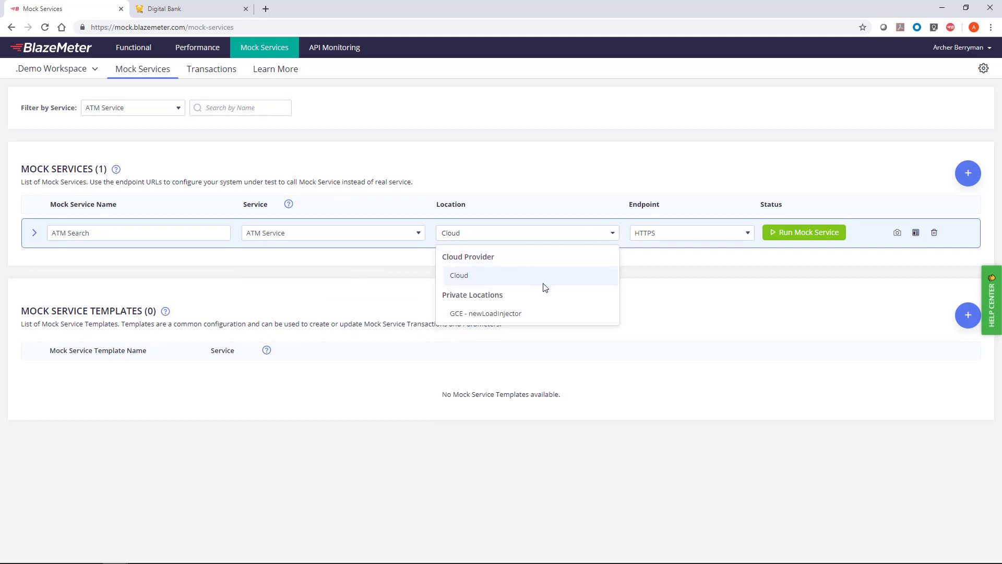
click(611, 234)
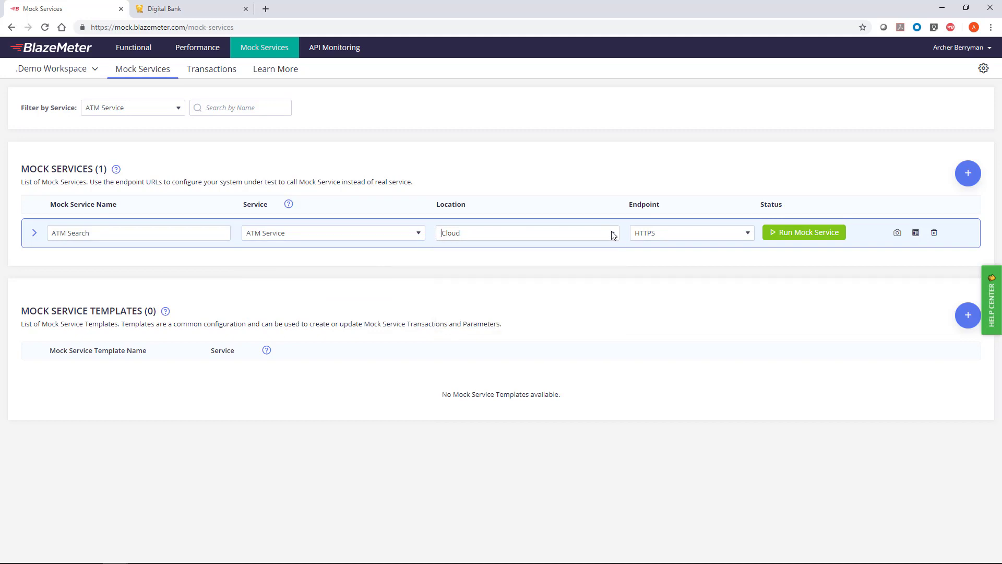
Add the imported ATM transaction whose name ends in (1) to the ATM Search mock service
click(33, 233)
scroll(45, 358, down, 2)
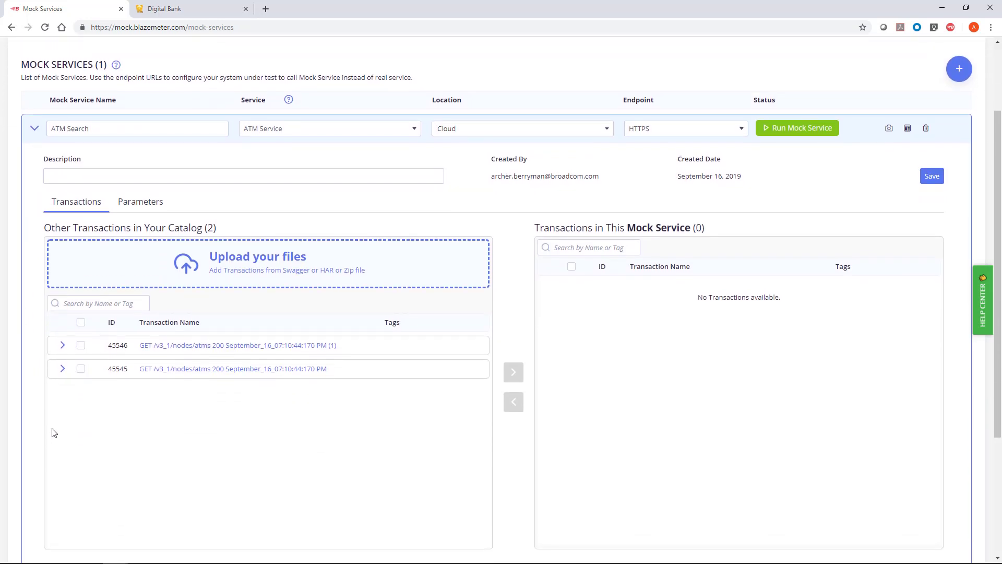
click(80, 345)
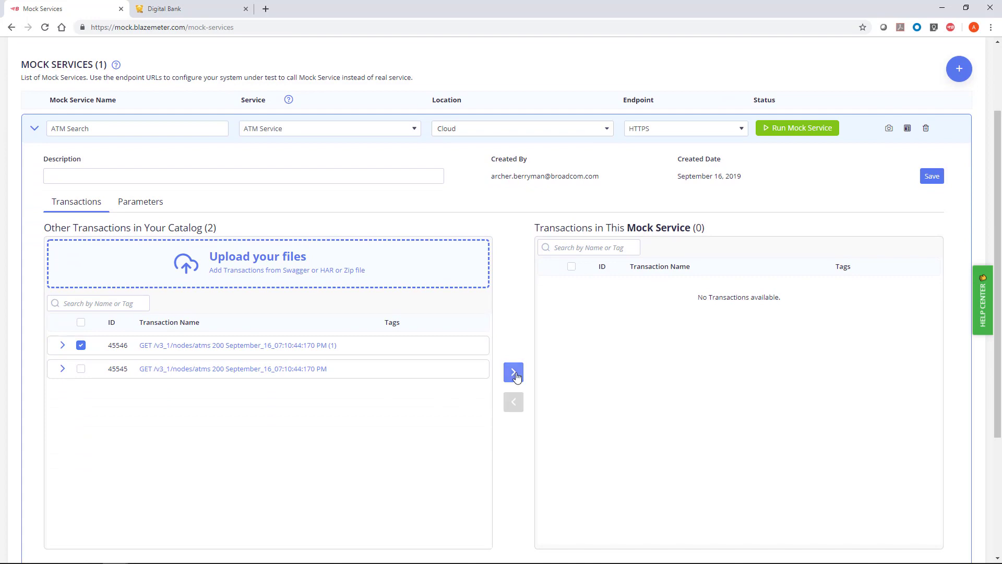
click(514, 373)
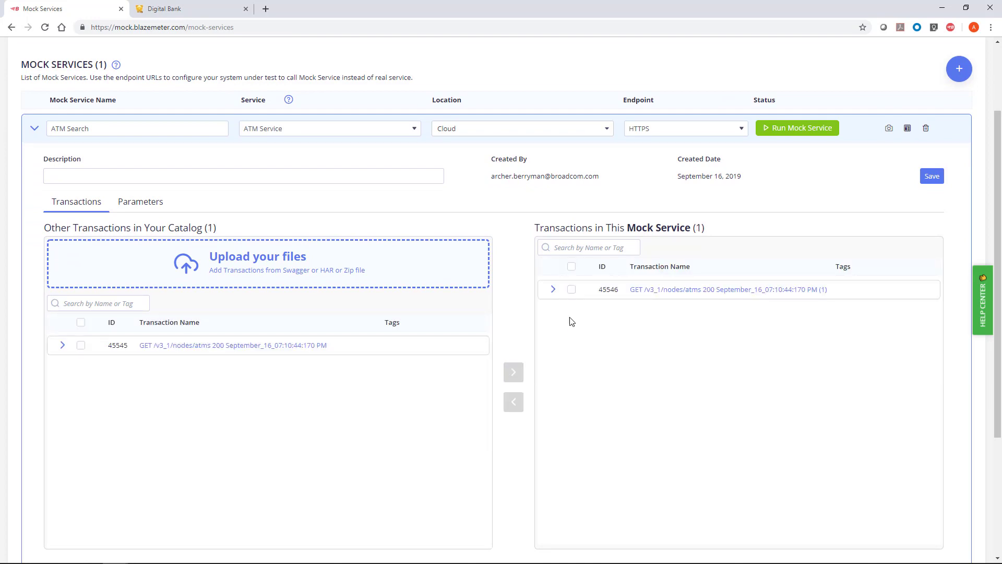
Review the added transaction's details and the mock service's No Matching Requests and Think Time parameters
click(553, 291)
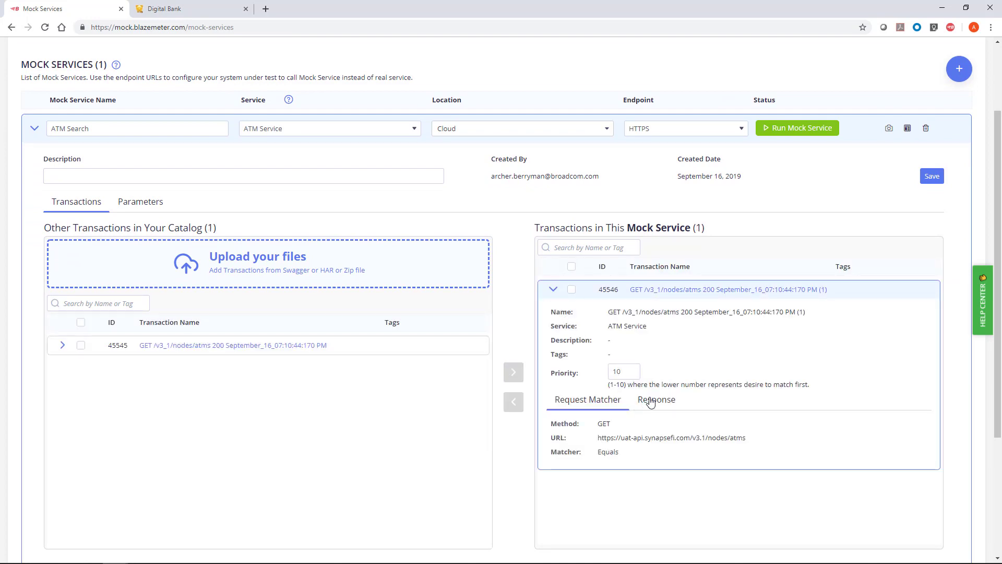
click(146, 208)
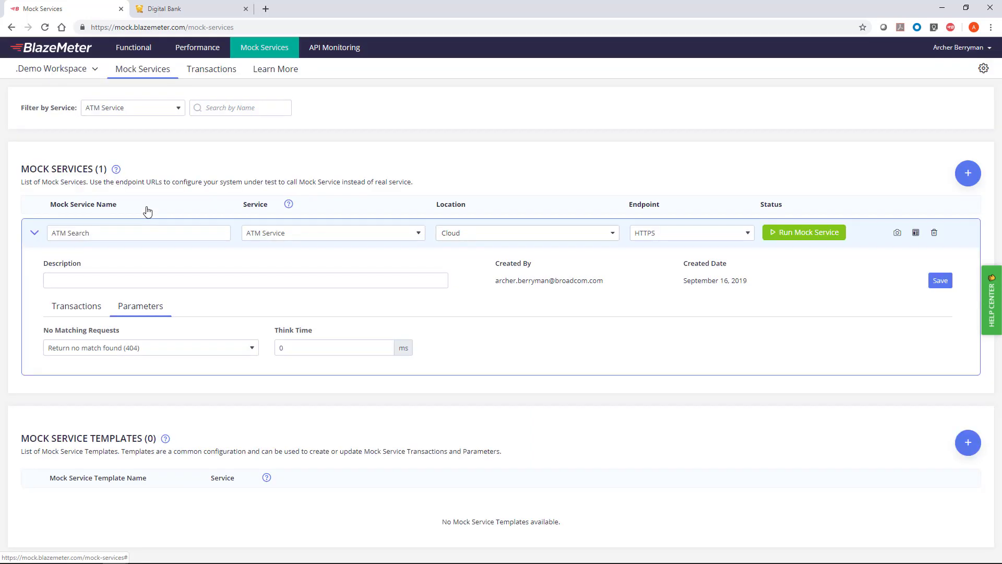
click(191, 352)
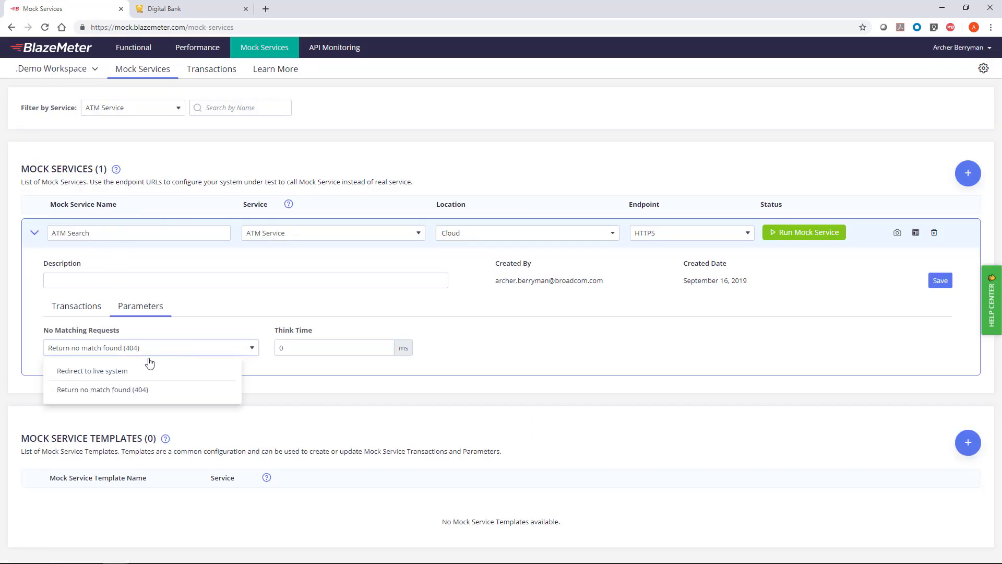
click(307, 346)
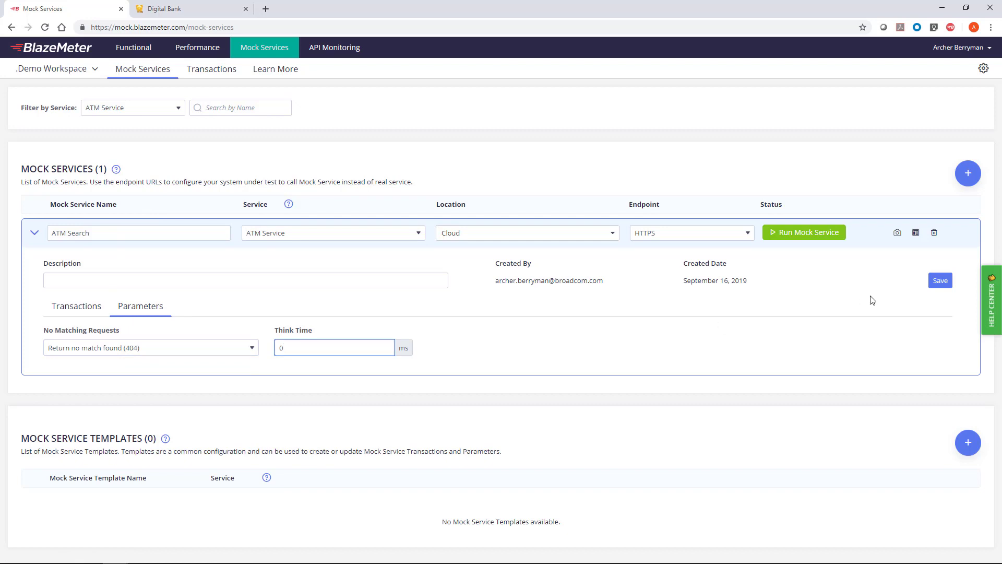
Save the ATM Search mock service and run it
click(940, 280)
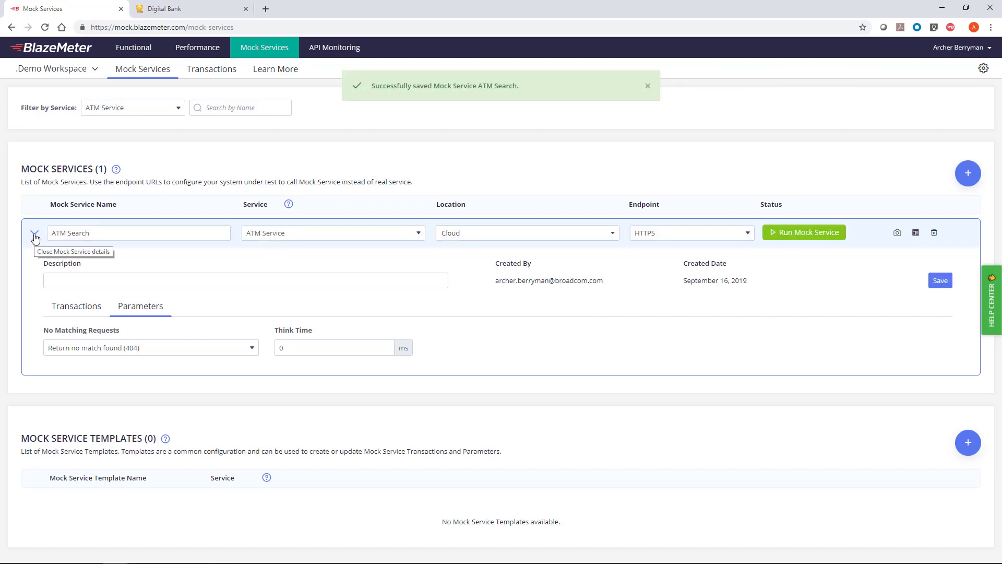
click(33, 233)
click(803, 234)
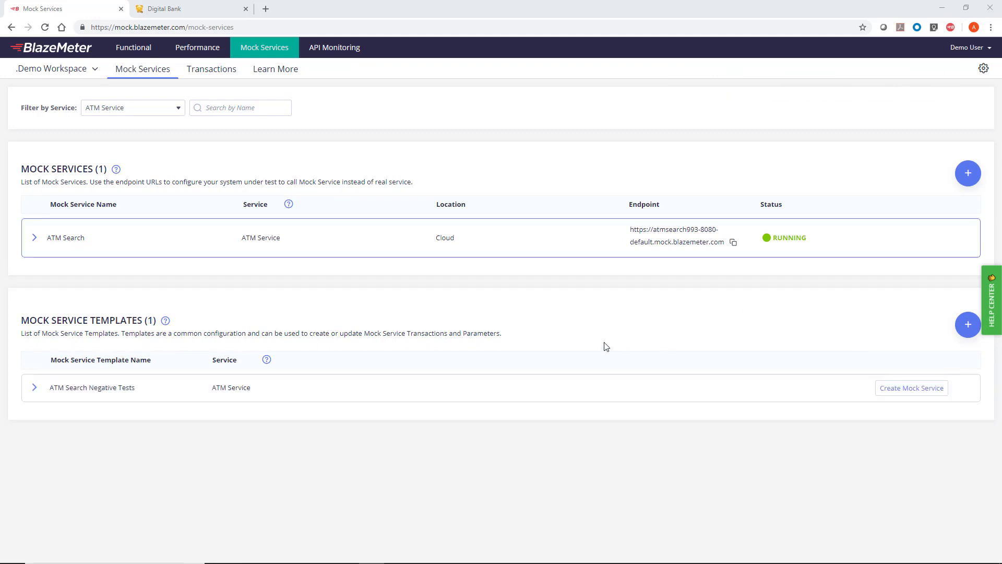
Create a mock service template named ATM Search Positive Tests for ATM Service
click(966, 326)
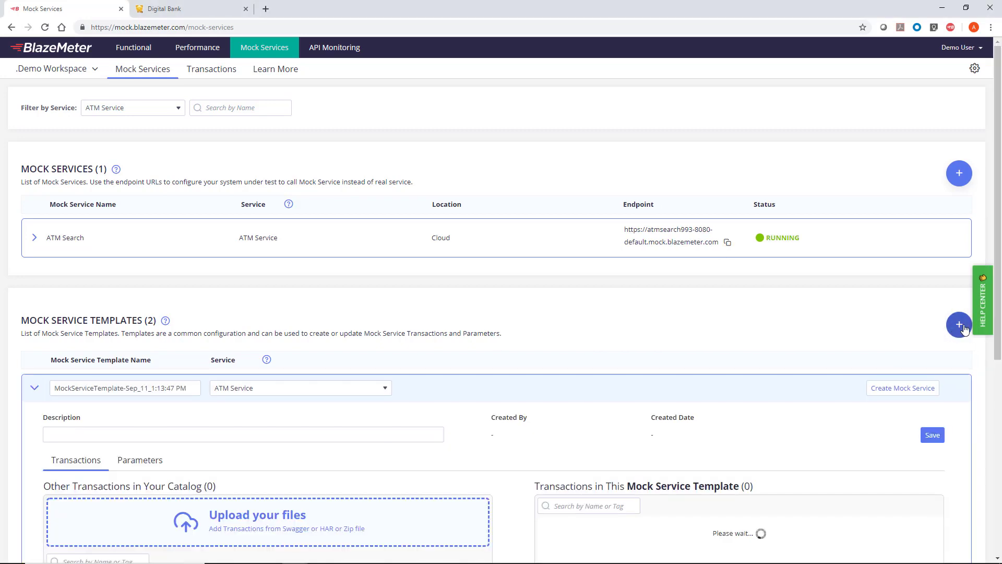
triple_click(89, 387)
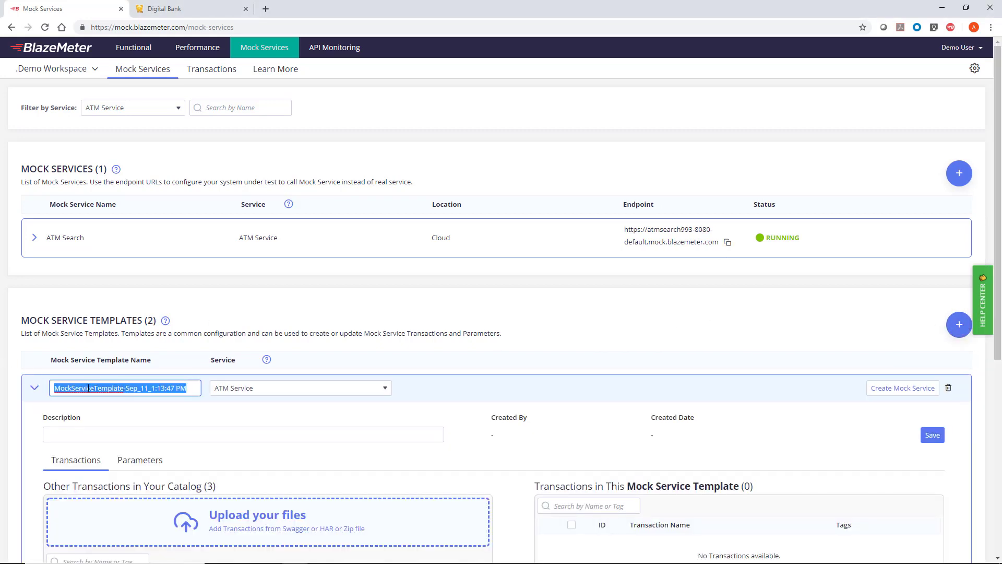
text(ATM Search Positive Tests)
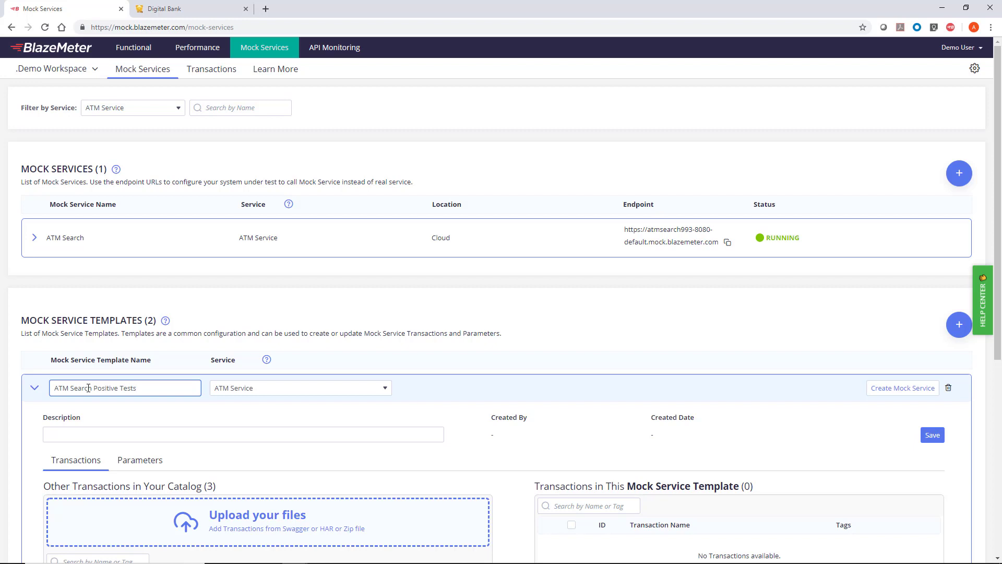
click(436, 405)
Add the ATM Search for Valid Zip Code transaction to the ATM Search Positive Tests template and save it
scroll(433, 405, down, 4)
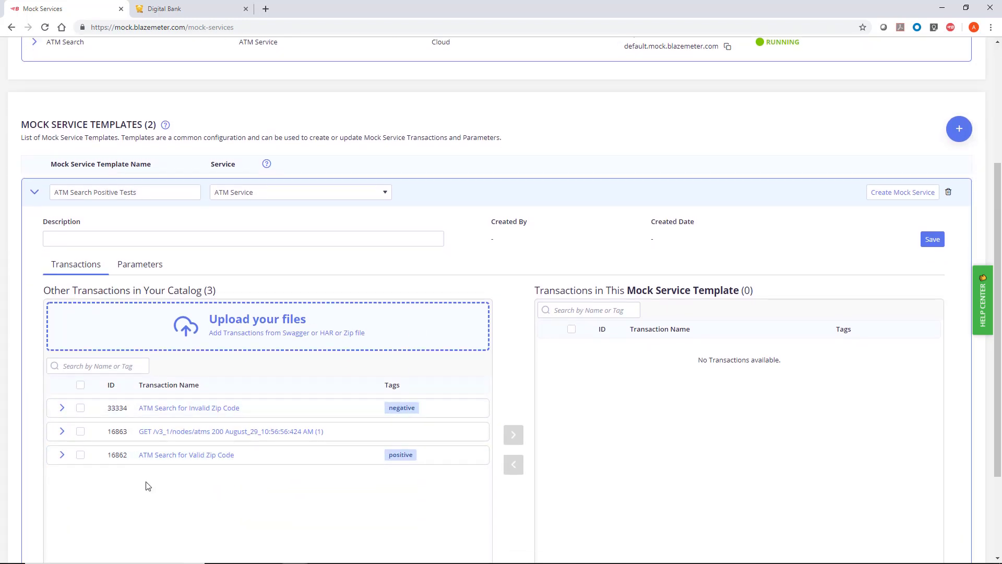
click(80, 454)
click(514, 435)
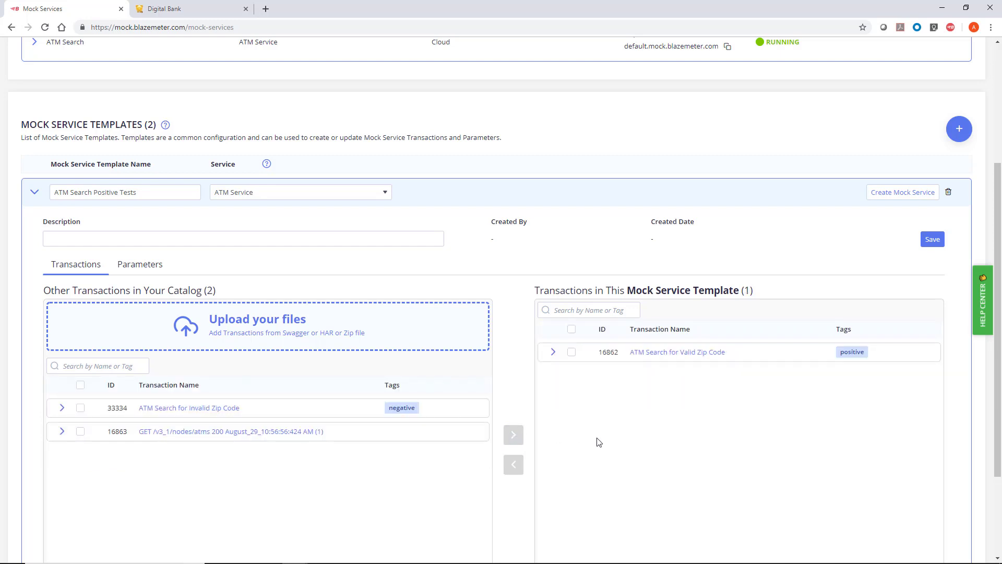
click(933, 240)
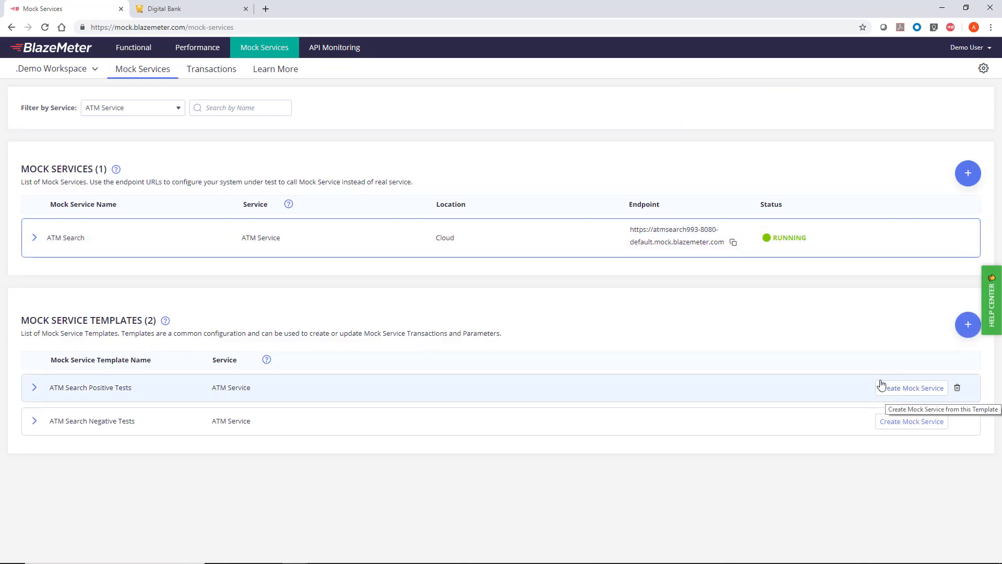
Apply the ATM Search Positive Tests template to the running ATM Search mock service and collapse its details
click(906, 238)
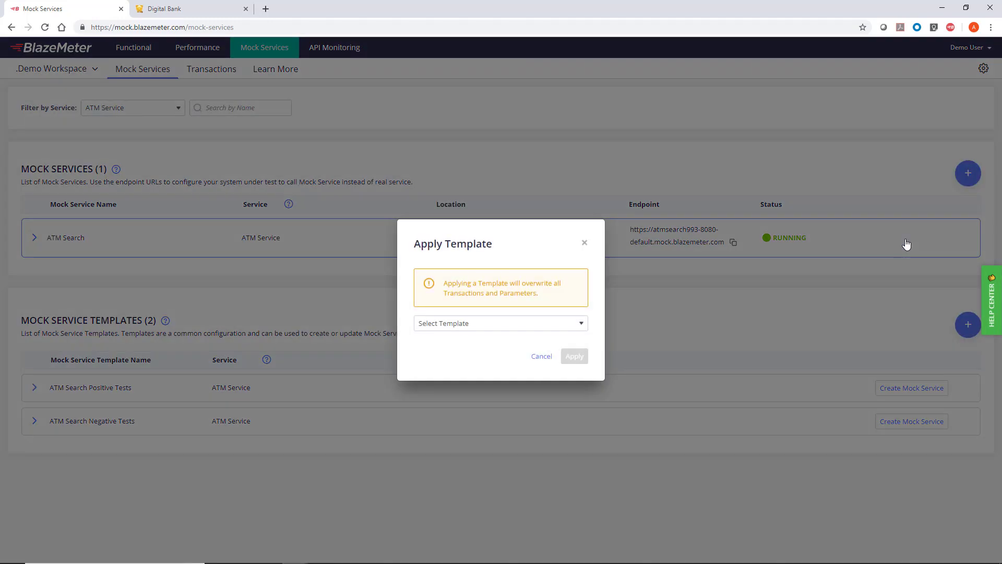
click(568, 322)
click(496, 346)
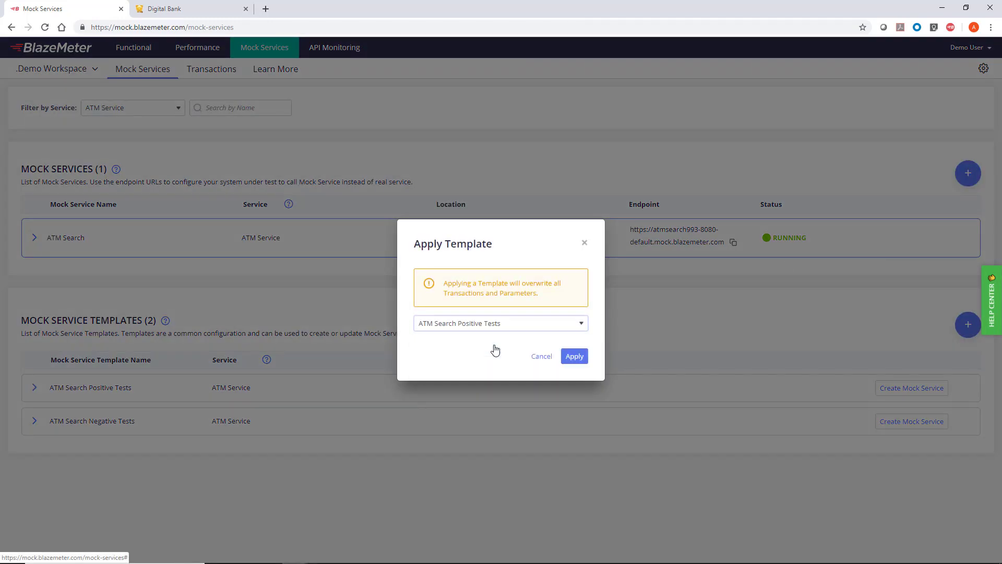
click(574, 356)
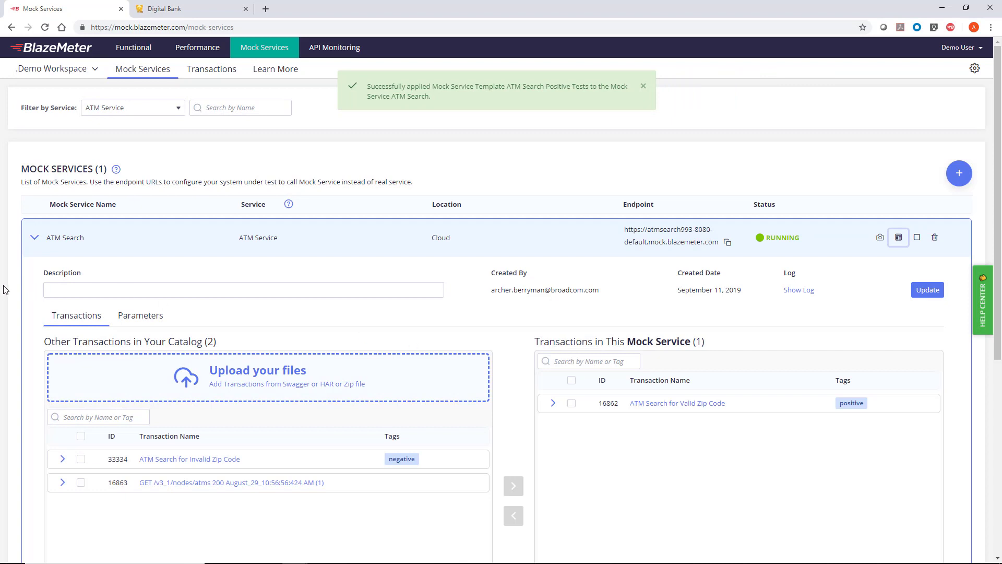
click(34, 238)
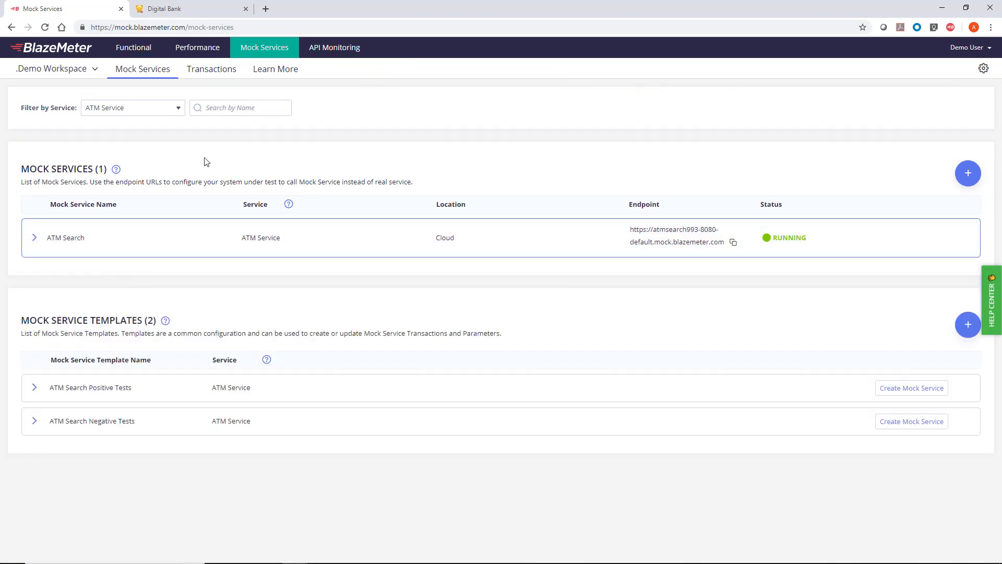
Create a new performance test in the Demo Video Project
click(195, 54)
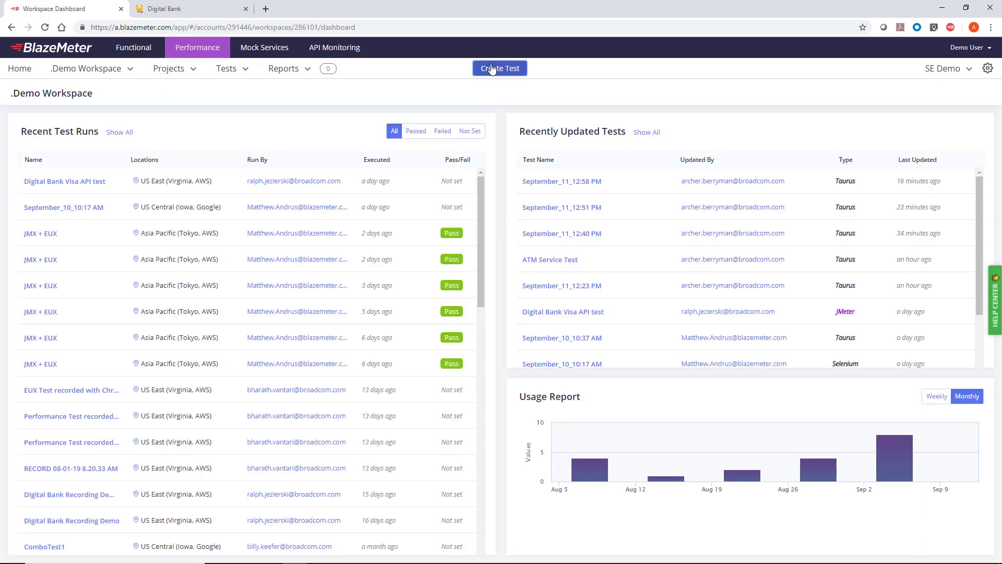
click(502, 69)
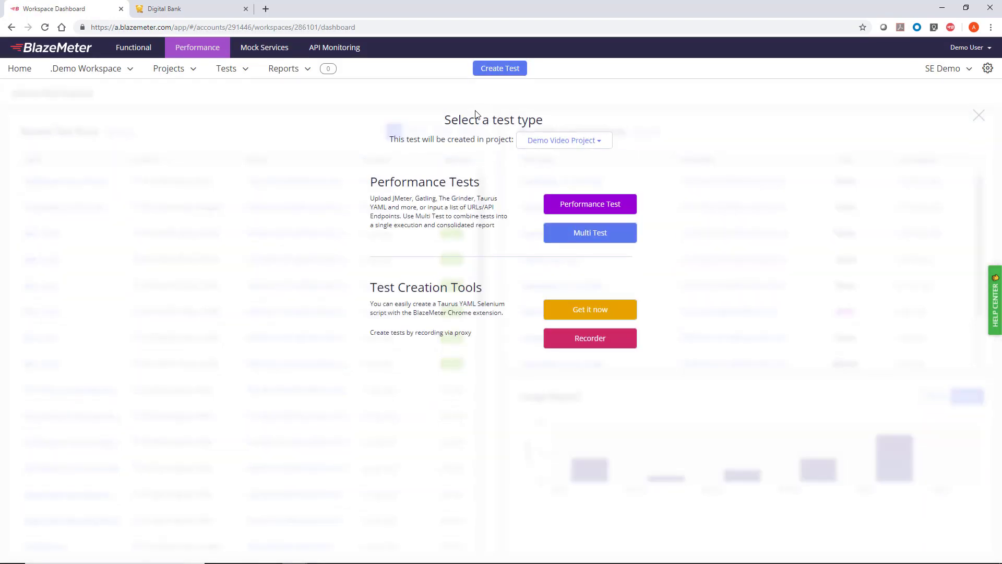
click(575, 202)
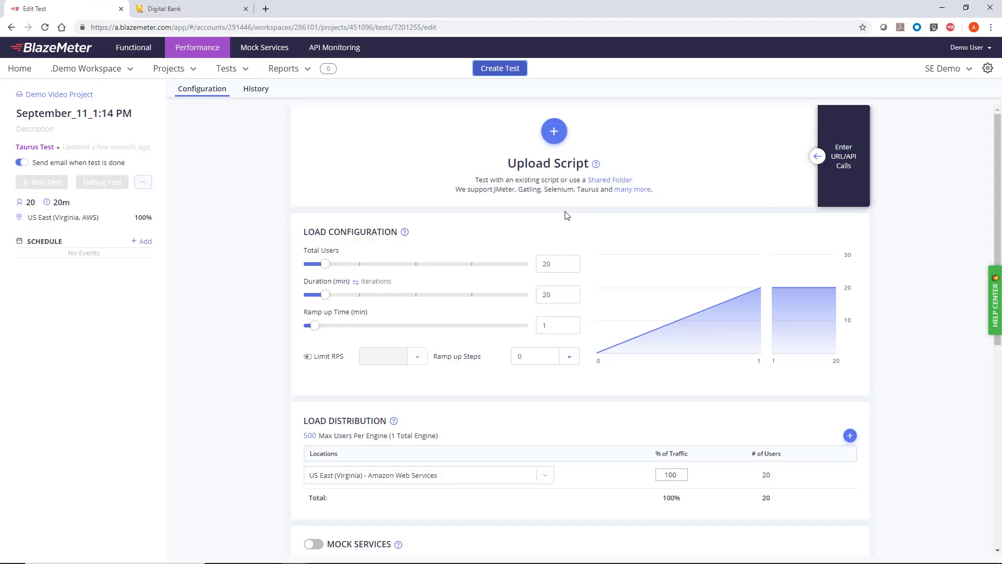
Enable mock services for the performance test and add ATM Search - ATM Service with the ATM Search Negative Tests template
scroll(250, 350, down, 5)
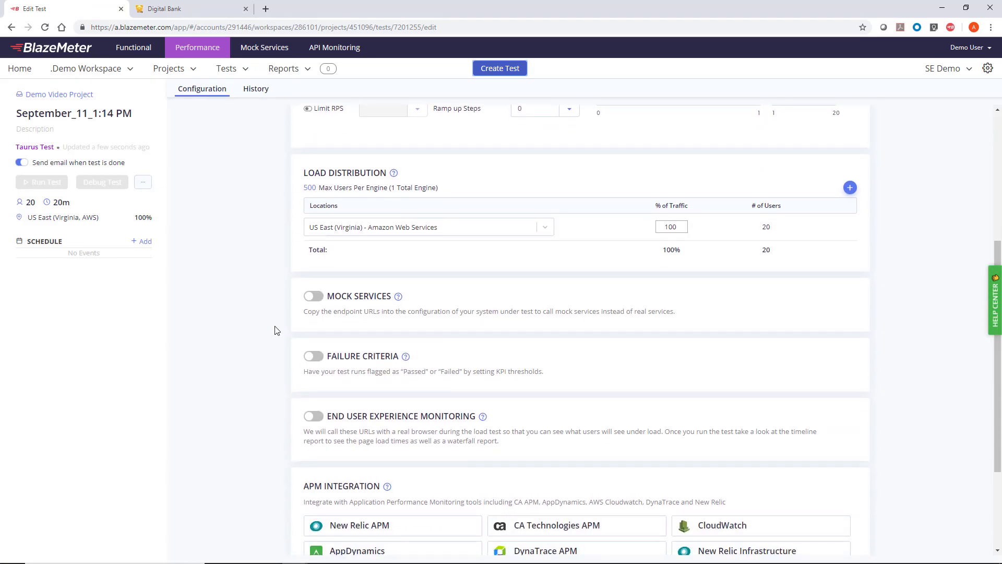
click(313, 297)
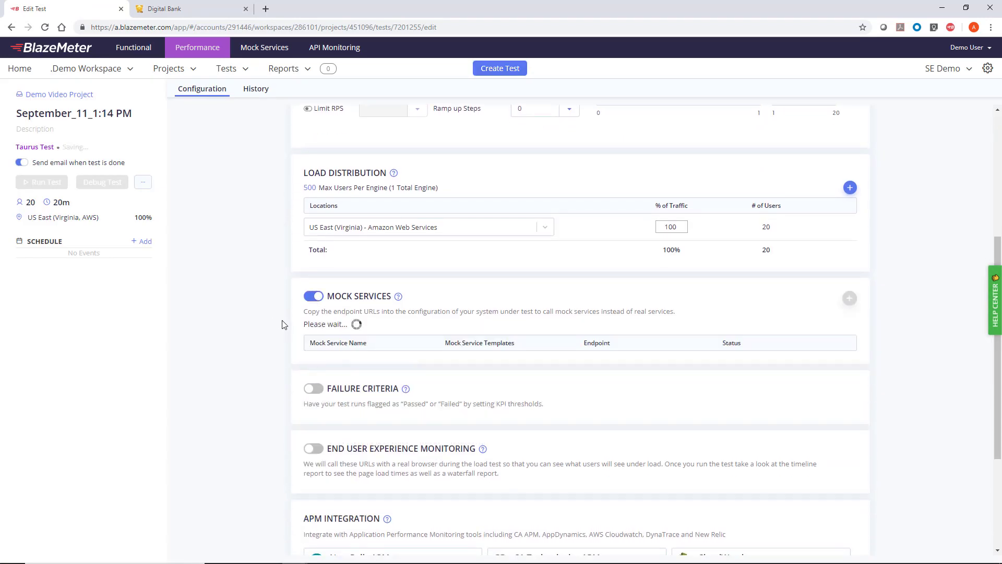
scroll(282, 328, down, 1)
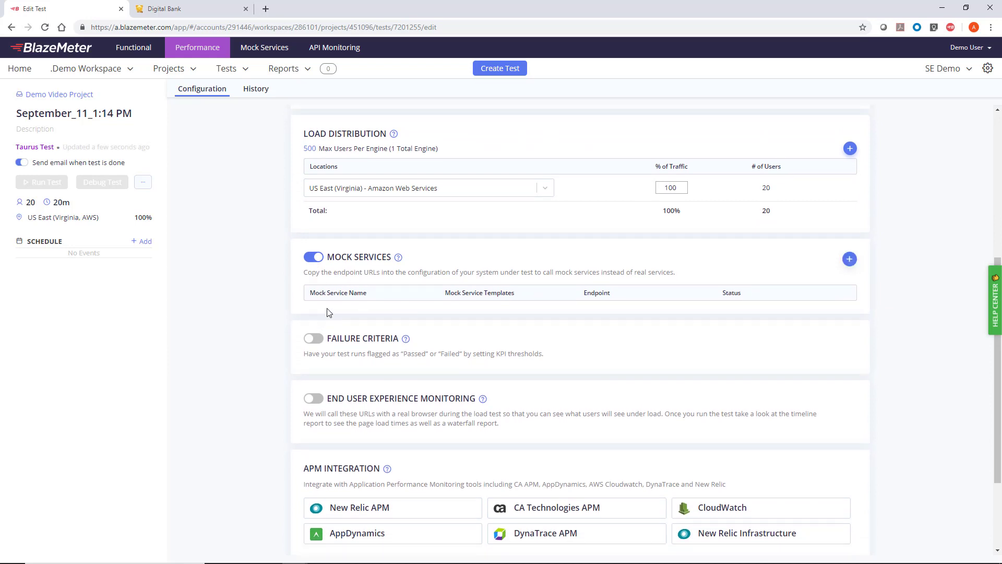
click(849, 259)
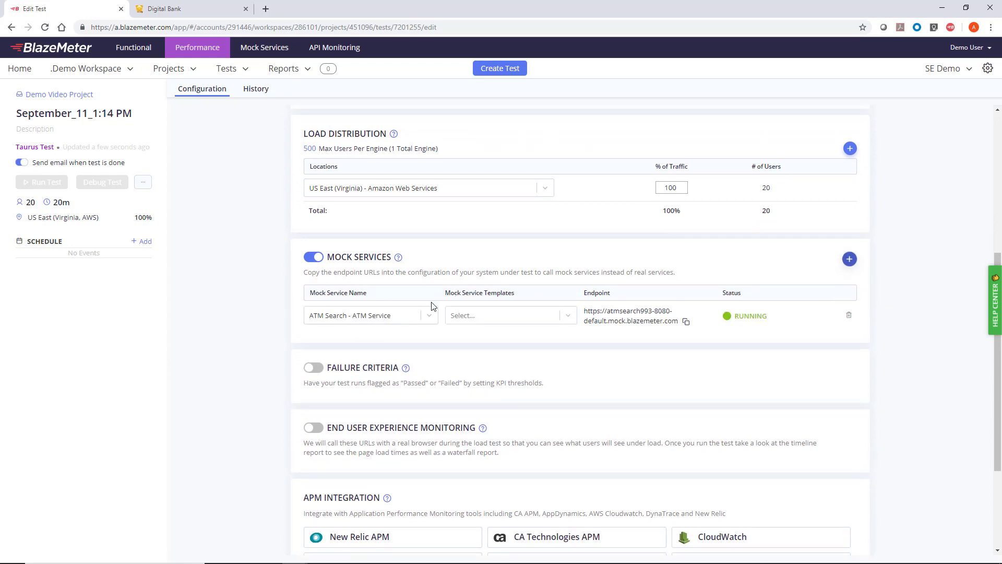
click(561, 317)
click(503, 340)
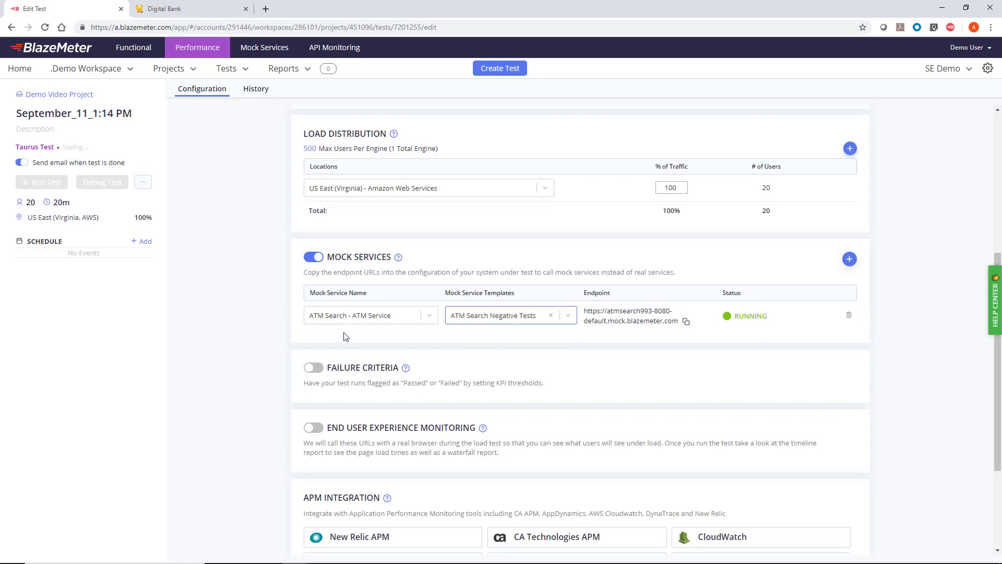
Read the Mock Services help article on importing stubs from WireMock, MockLab or CodeSV, including its code samples, and close it
click(273, 52)
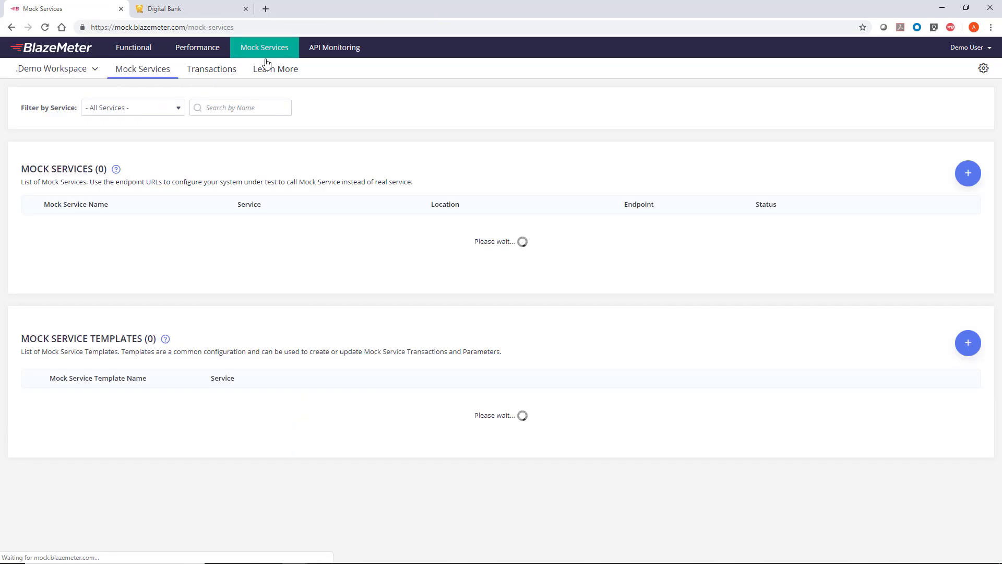
click(276, 70)
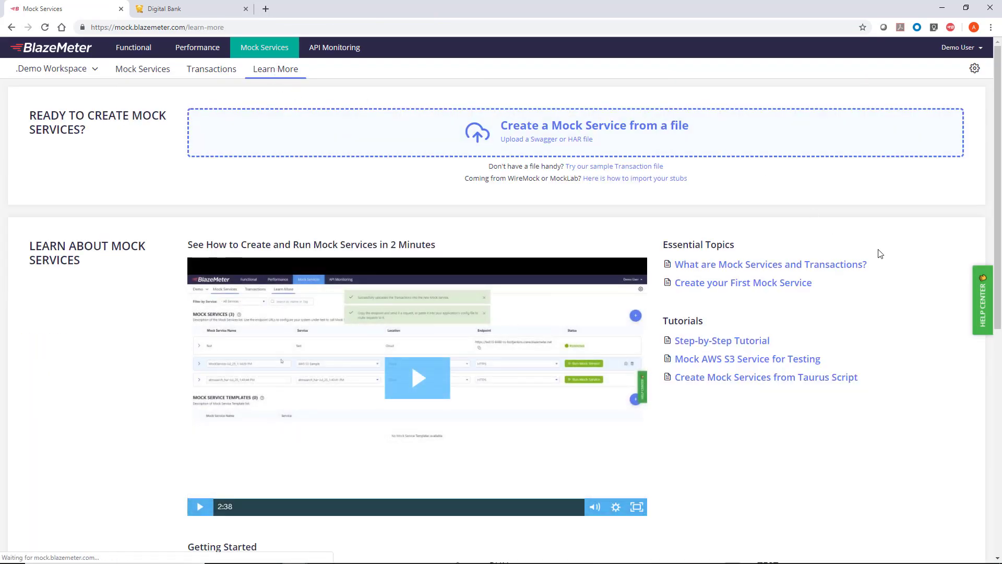
click(629, 180)
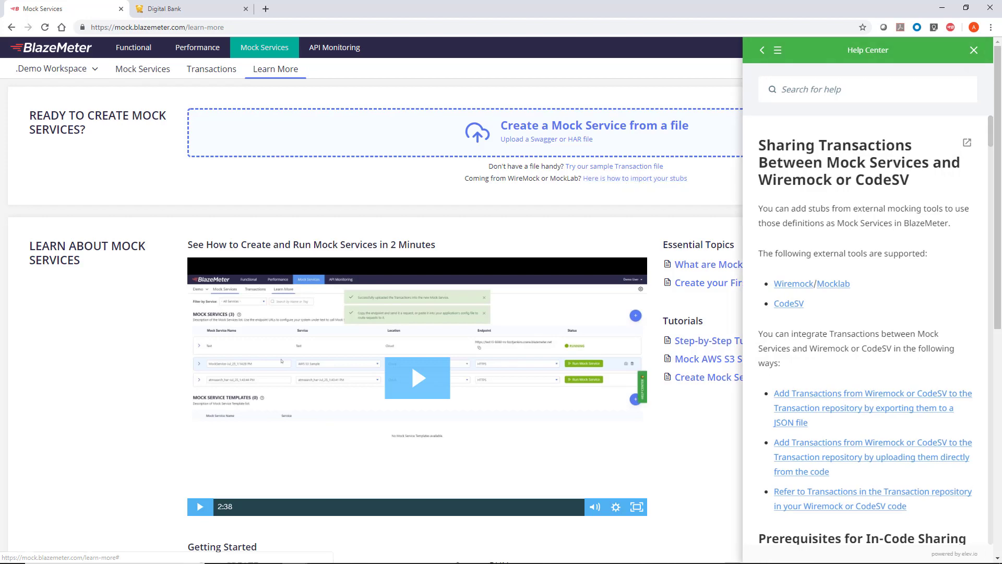
scroll(846, 272, down, 15)
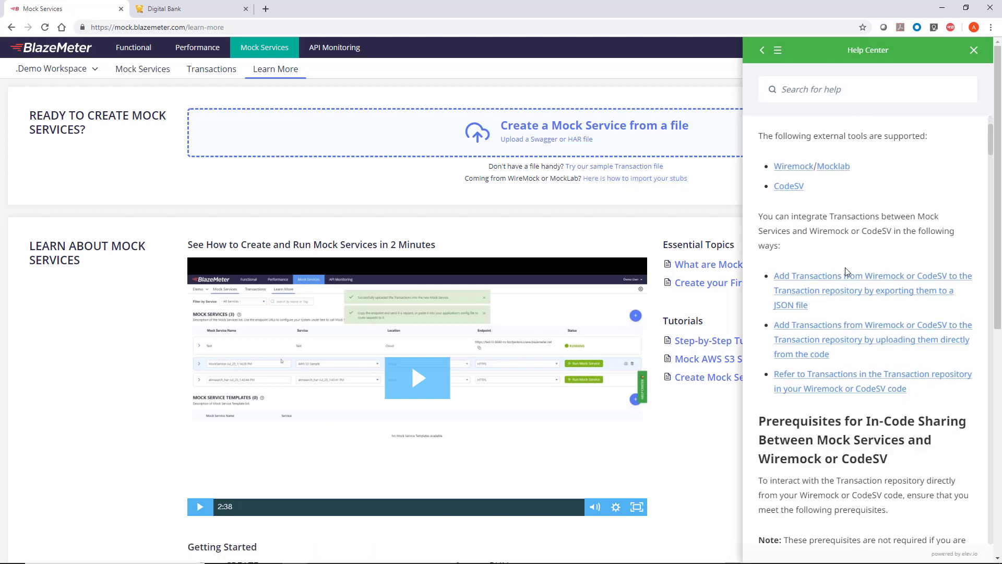
scroll(846, 271, down, 10)
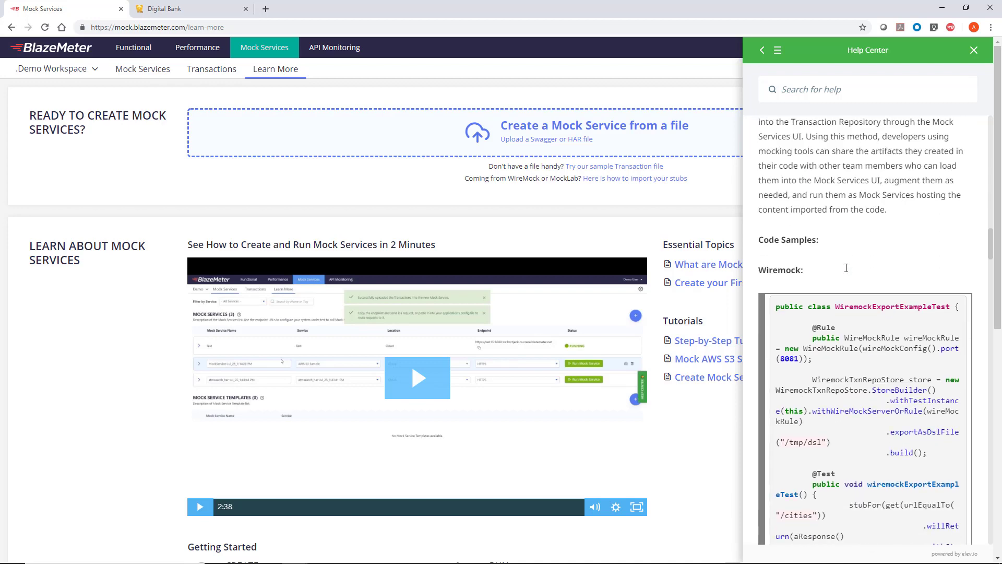
scroll(846, 268, down, 8)
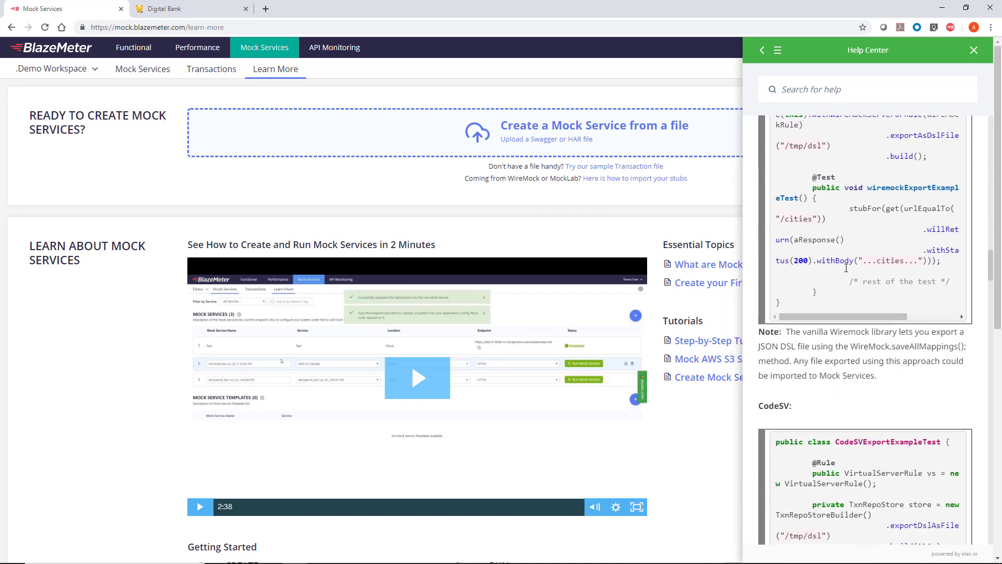
scroll(846, 267, down, 6)
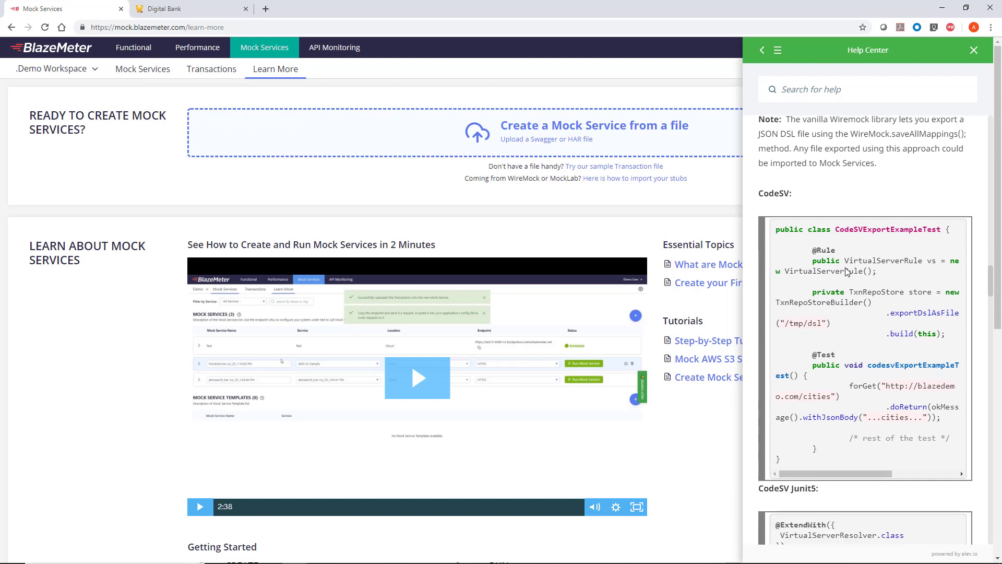
click(973, 50)
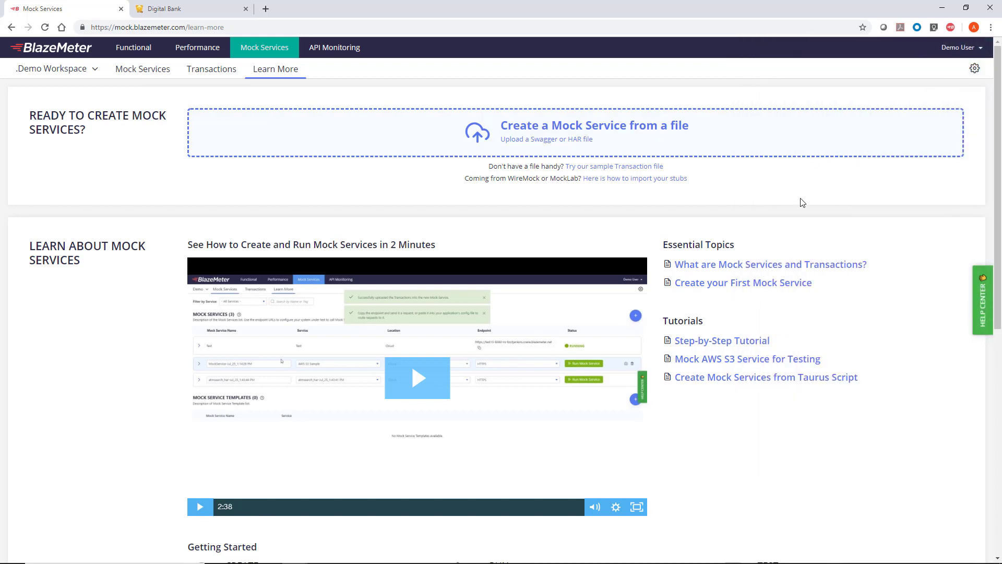